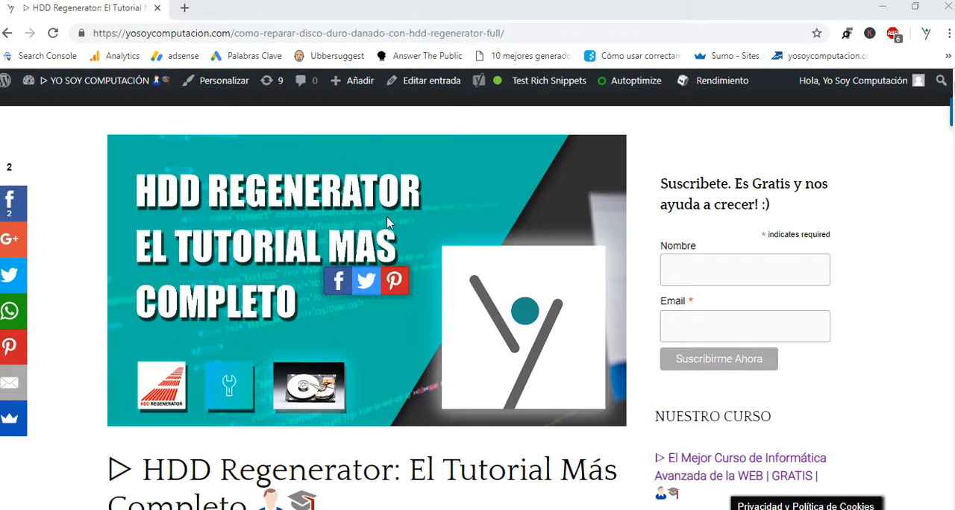
Highlight the article's path, /como-reparar-disco-duro-danado-con-hdd-regenerator-full/, in the page address
{"action": "scroll", "coordinate": [389, 224], "scroll_direction": "down", "scroll_amount": 2}
{"action": "scroll", "coordinate": [386, 192], "scroll_direction": "down", "scroll_amount": 1}
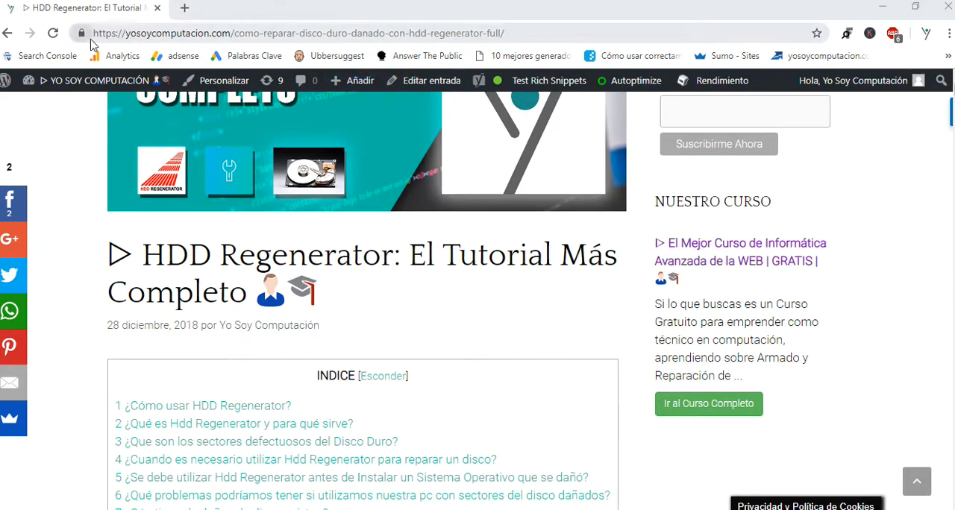
{"action": "left_click_drag", "start_coordinate": [95, 33], "coordinate": [548, 25]}
{"action": "left_click", "coordinate": [237, 32]}
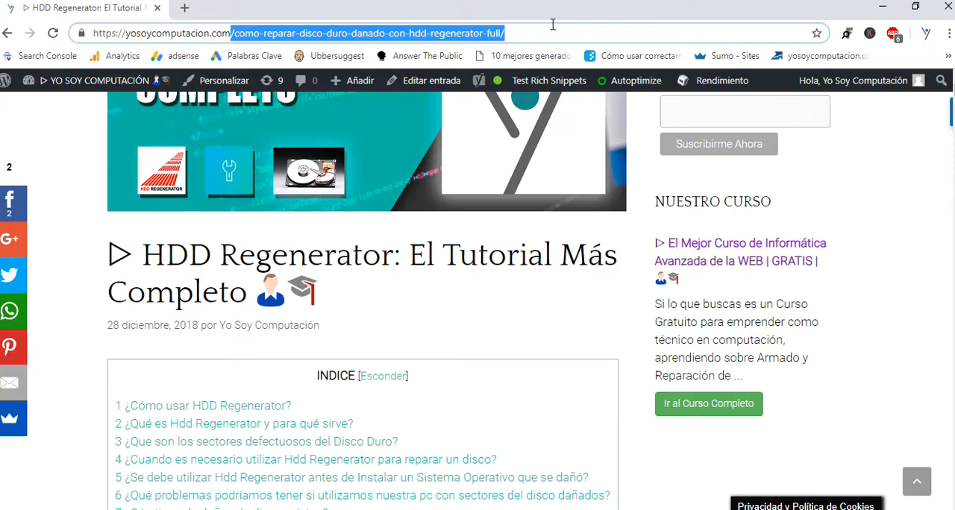
Read through the article's index and introduction down to the section on defective hard disk sectors
{"action": "scroll", "coordinate": [563, 279], "scroll_direction": "down", "scroll_amount": 10}
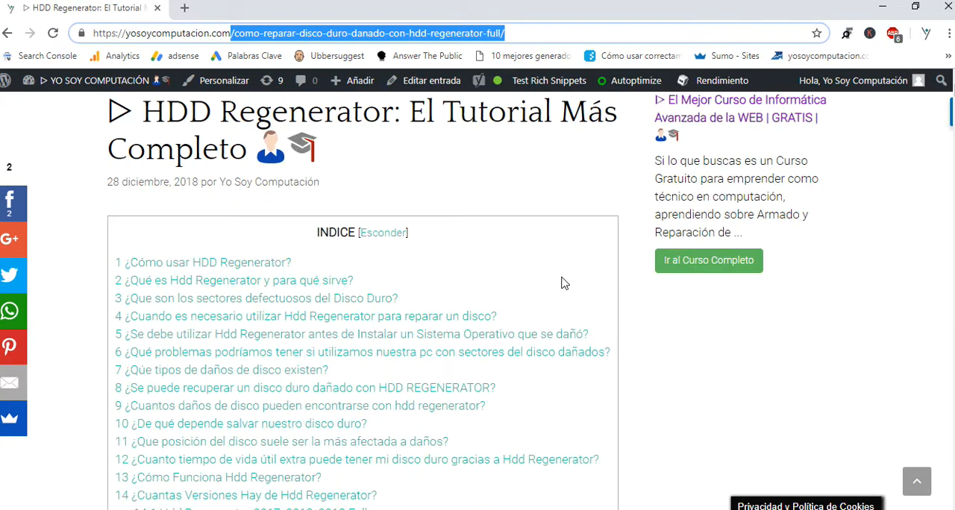
{"action": "scroll", "coordinate": [482, 228], "scroll_direction": "up", "scroll_amount": 10}
{"action": "scroll", "coordinate": [252, 256], "scroll_direction": "down", "scroll_amount": 2}
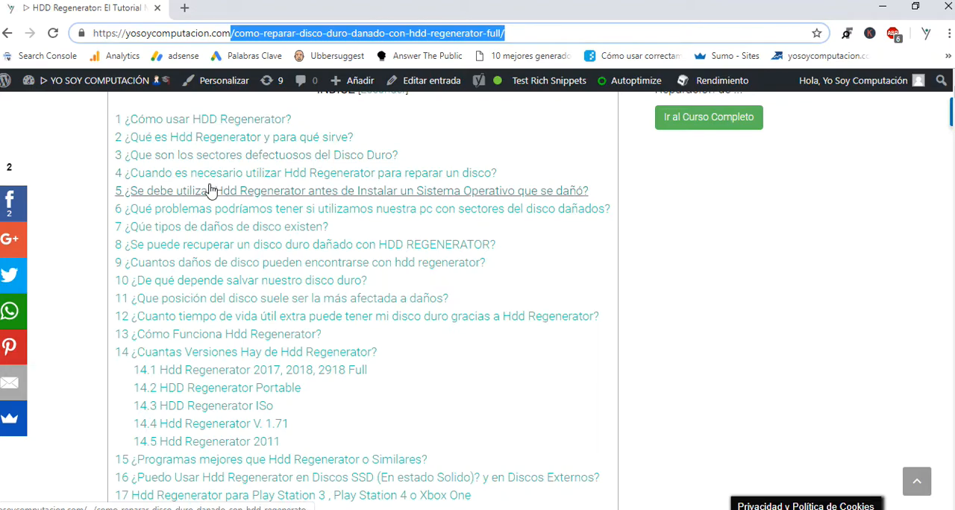
{"action": "scroll", "coordinate": [211, 245], "scroll_direction": "down", "scroll_amount": 1}
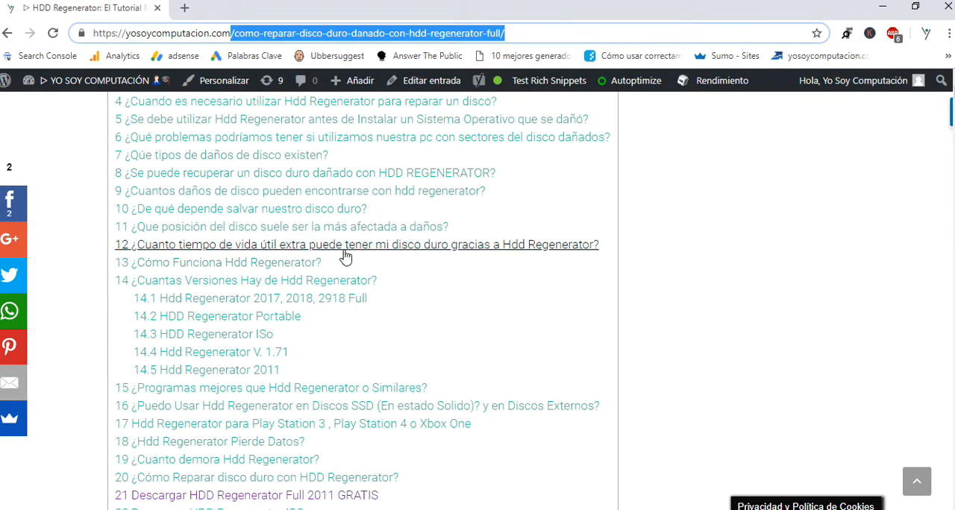
{"action": "scroll", "coordinate": [324, 255], "scroll_direction": "down", "scroll_amount": 2}
{"action": "scroll", "coordinate": [325, 255], "scroll_direction": "down", "scroll_amount": 1}
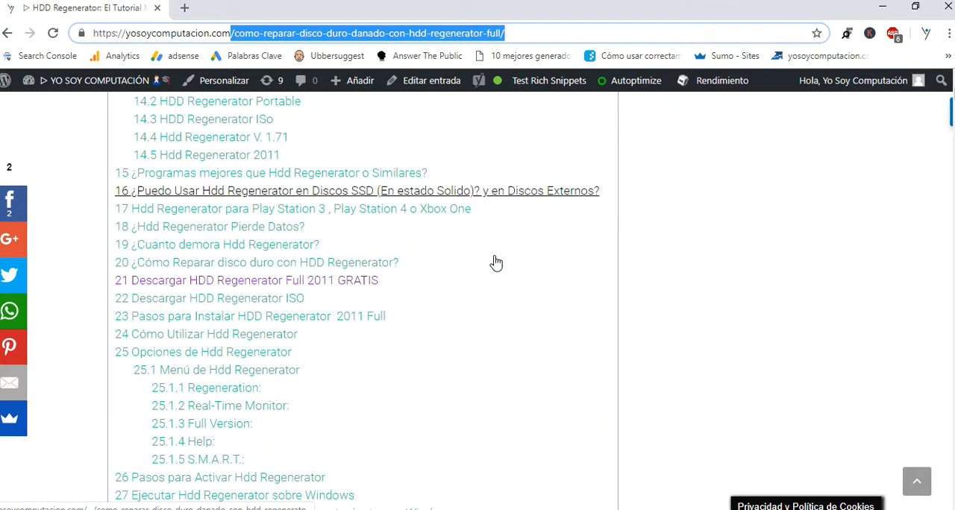
{"action": "scroll", "coordinate": [283, 282], "scroll_direction": "down", "scroll_amount": 4}
{"action": "scroll", "coordinate": [284, 282], "scroll_direction": "up", "scroll_amount": 4}
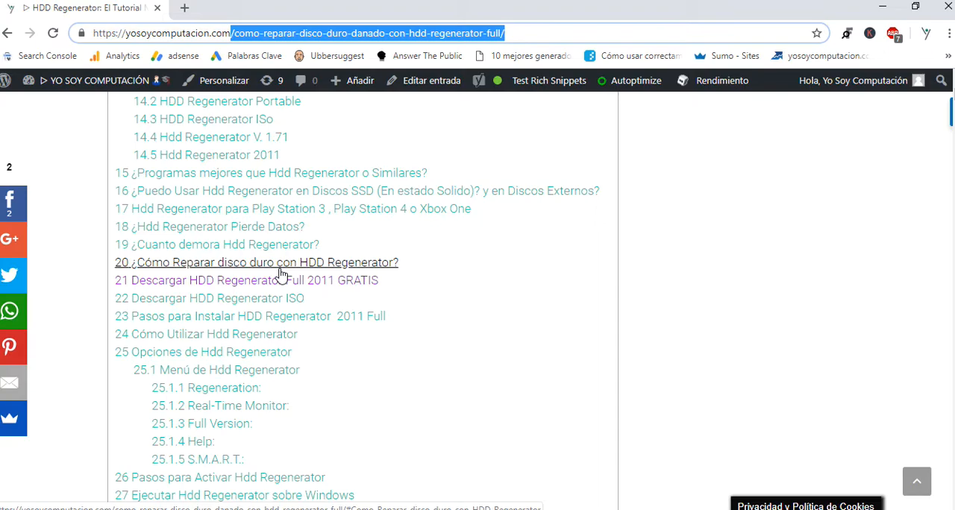
{"action": "scroll", "coordinate": [287, 339], "scroll_direction": "down", "scroll_amount": 2}
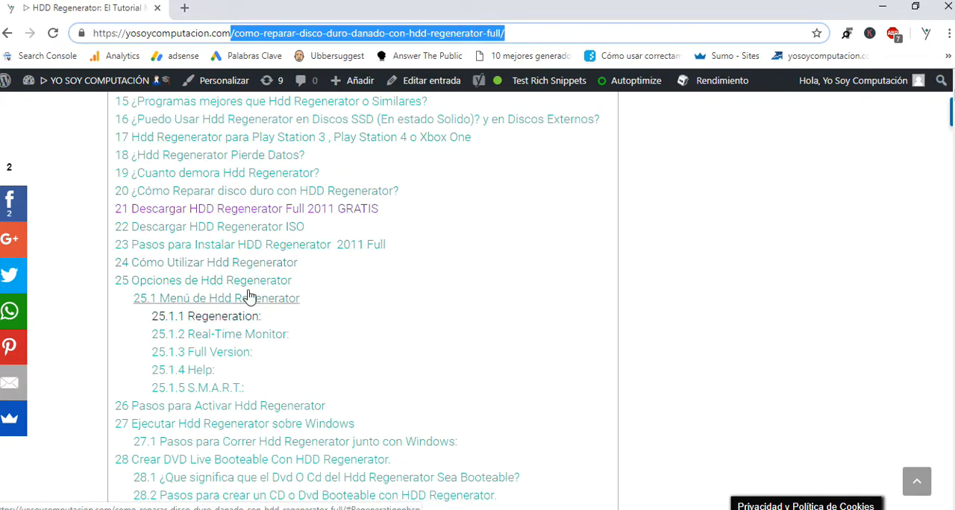
{"action": "scroll", "coordinate": [250, 324], "scroll_direction": "down", "scroll_amount": 3}
{"action": "scroll", "coordinate": [273, 306], "scroll_direction": "down", "scroll_amount": 9}
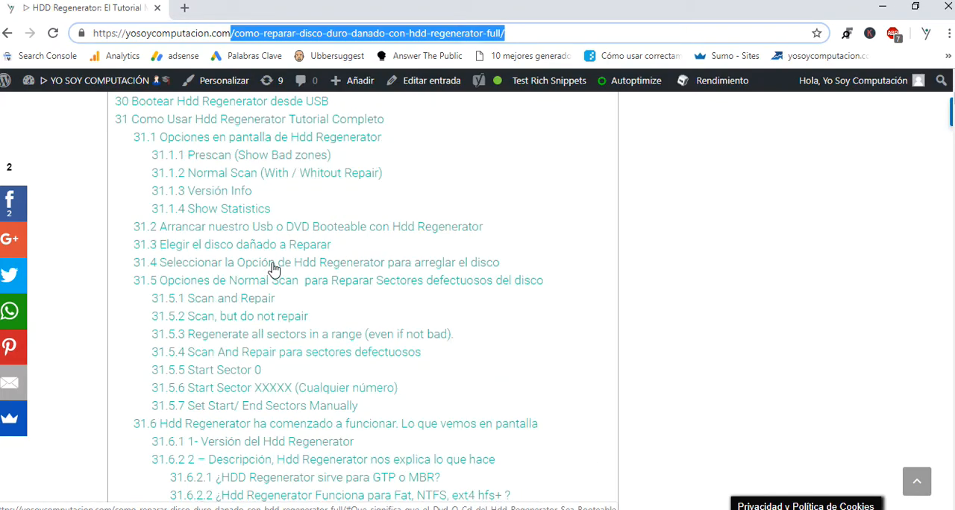
{"action": "scroll", "coordinate": [273, 269], "scroll_direction": "down", "scroll_amount": 10}
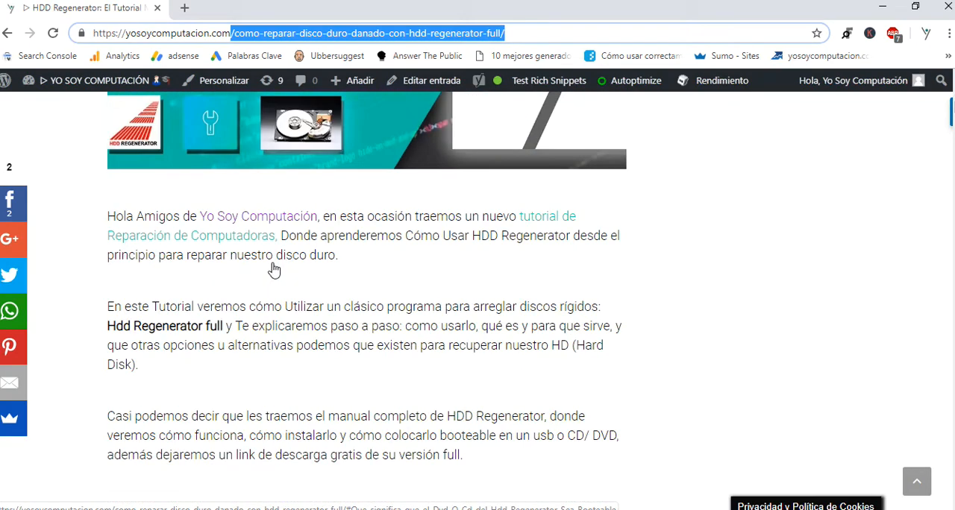
{"action": "scroll", "coordinate": [271, 288], "scroll_direction": "down", "scroll_amount": 1}
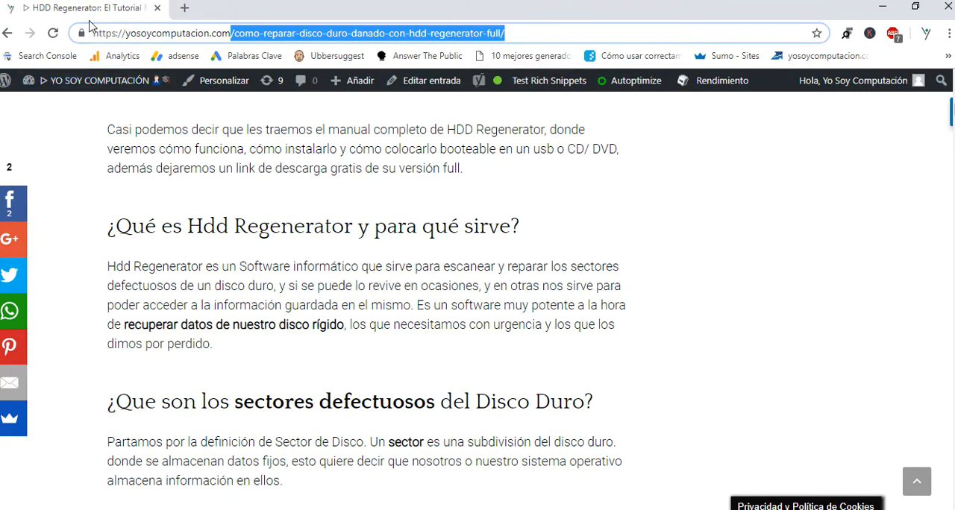
Point out the article's path in the page address once more and clear the selection
{"action": "left_click", "coordinate": [279, 35]}
{"action": "left_click_drag", "start_coordinate": [234, 33], "coordinate": [520, 31]}
{"action": "left_click", "coordinate": [544, 30]}
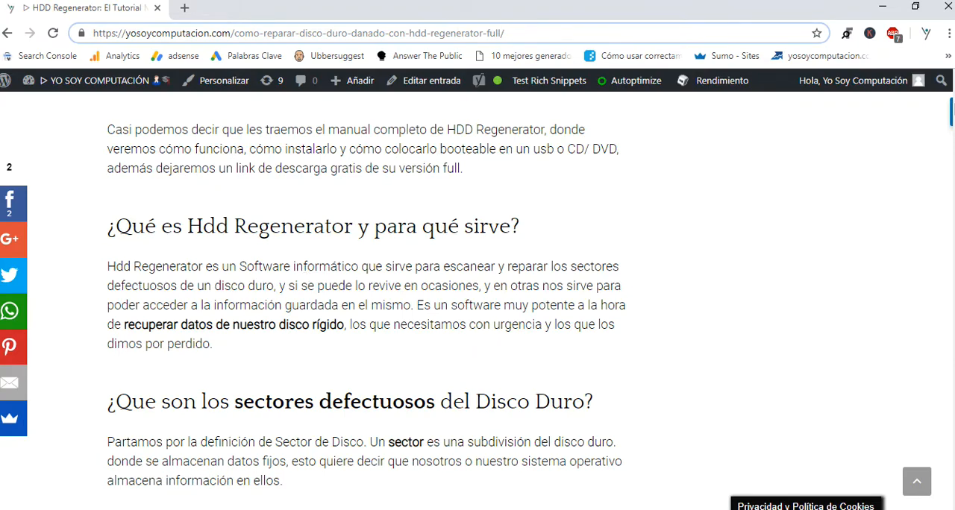
Switch to HDD Regenerator 2011 and examine its Regeneration commands and Full Version options
{"action": "left_click", "coordinate": [343, 509]}
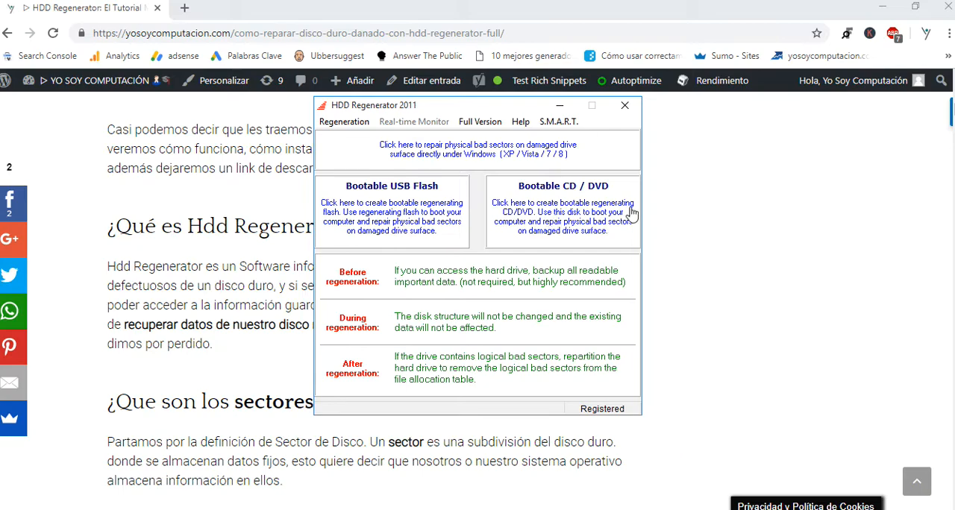
{"action": "left_click", "coordinate": [345, 123]}
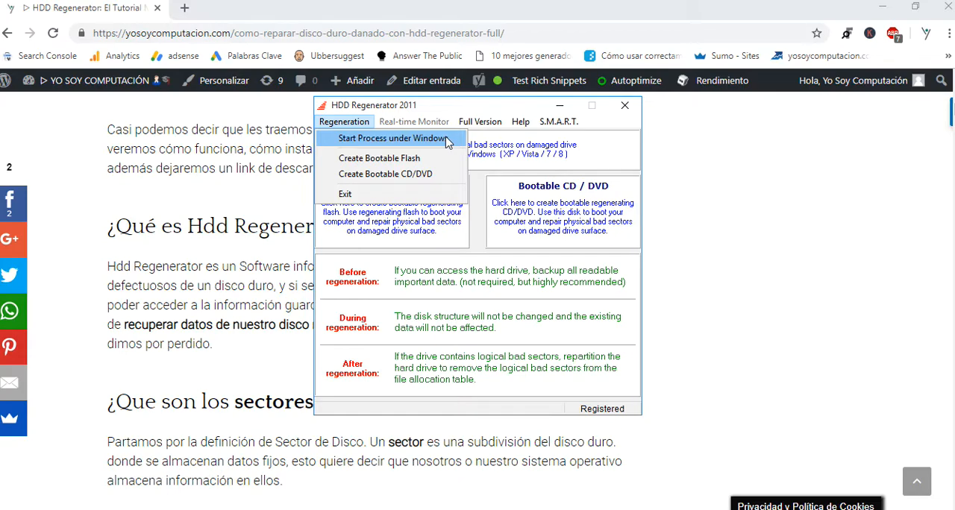
{"action": "left_click", "coordinate": [397, 144]}
{"action": "left_click", "coordinate": [373, 125]}
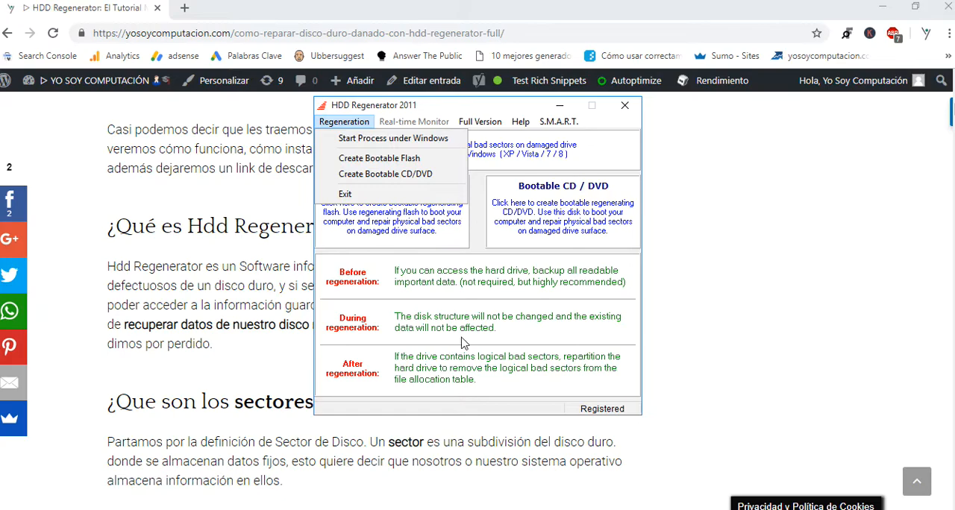
{"action": "left_click", "coordinate": [394, 308]}
{"action": "left_click", "coordinate": [479, 121]}
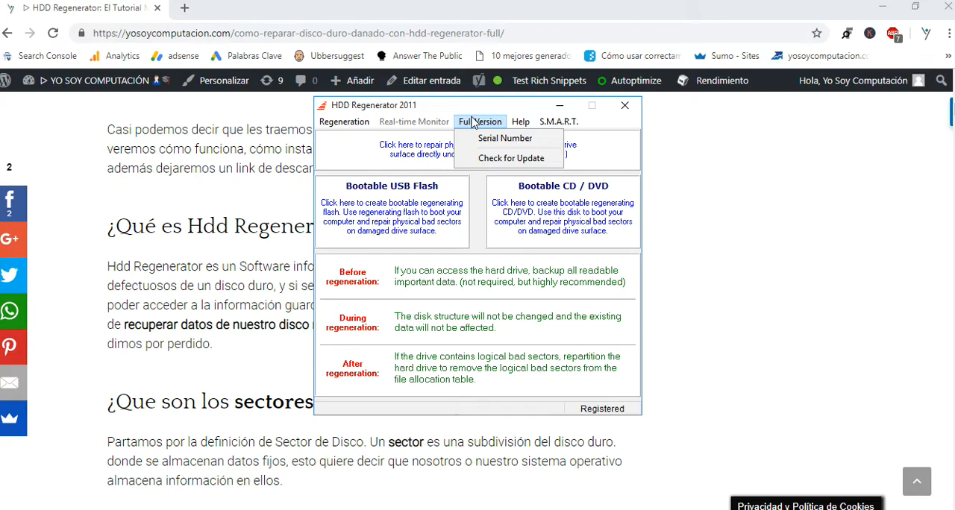
{"action": "left_click", "coordinate": [471, 123]}
{"action": "left_click", "coordinate": [471, 123]}
Return to the article in the browser, read on to the types of disk damage, and point out the page address
{"action": "left_click", "coordinate": [149, 244]}
{"action": "scroll", "coordinate": [159, 243], "scroll_direction": "down", "scroll_amount": 4}
{"action": "scroll", "coordinate": [159, 244], "scroll_direction": "down", "scroll_amount": 15}
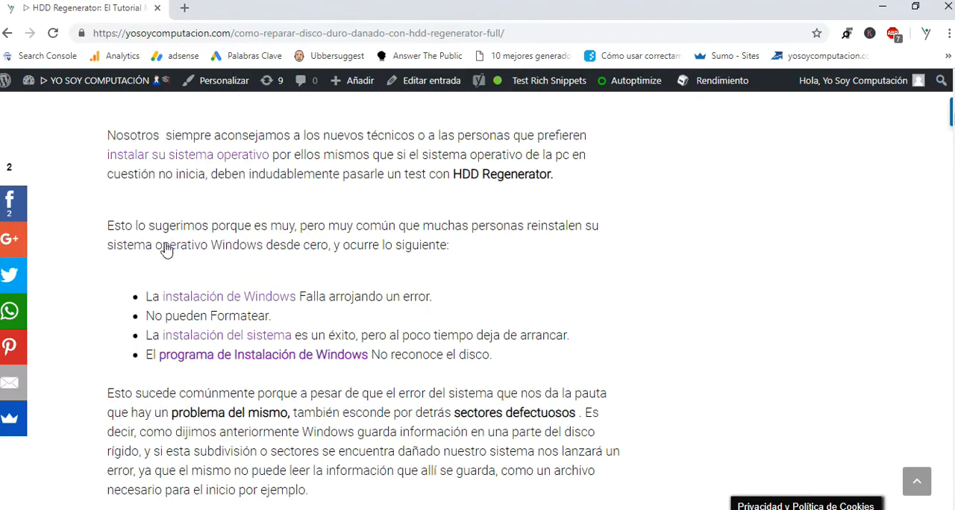
{"action": "left_click_drag", "start_coordinate": [235, 33], "coordinate": [555, 35]}
{"action": "left_click", "coordinate": [555, 34]}
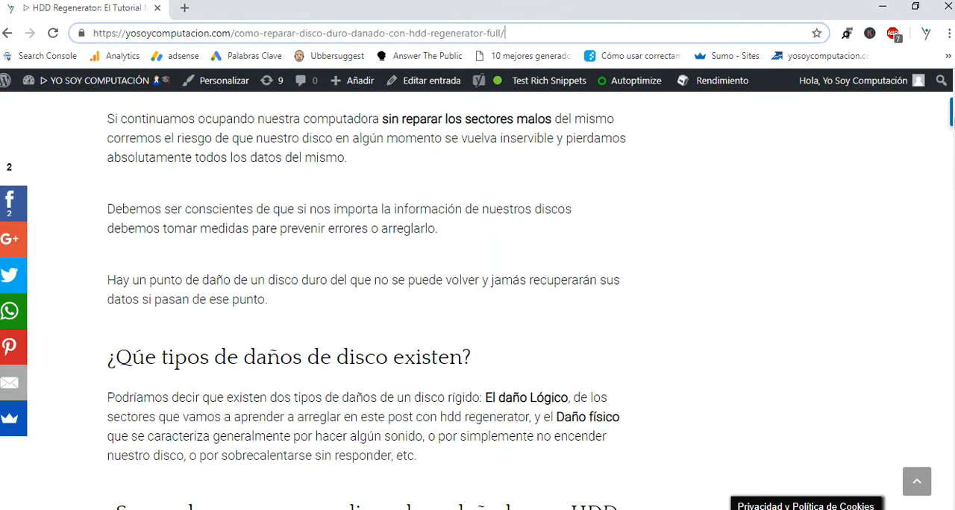
Bring HDD Regenerator 2011 back to the front and review its Windows, bootable flash, CD/DVD, serial number and update options
{"action": "left_click", "coordinate": [257, 509]}
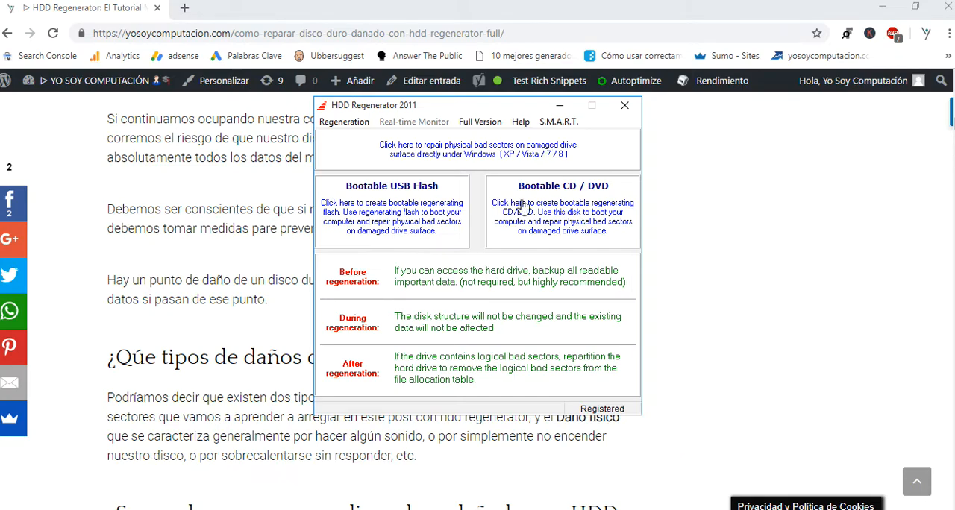
{"action": "left_click_drag", "start_coordinate": [450, 110], "coordinate": [445, 109]}
{"action": "left_click", "coordinate": [476, 123]}
{"action": "left_click", "coordinate": [478, 127]}
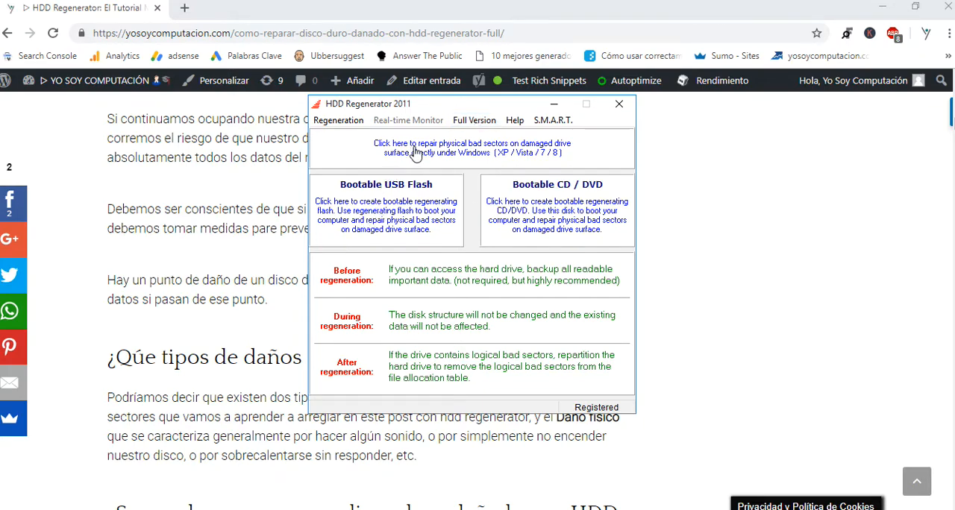
{"action": "left_click", "coordinate": [342, 123]}
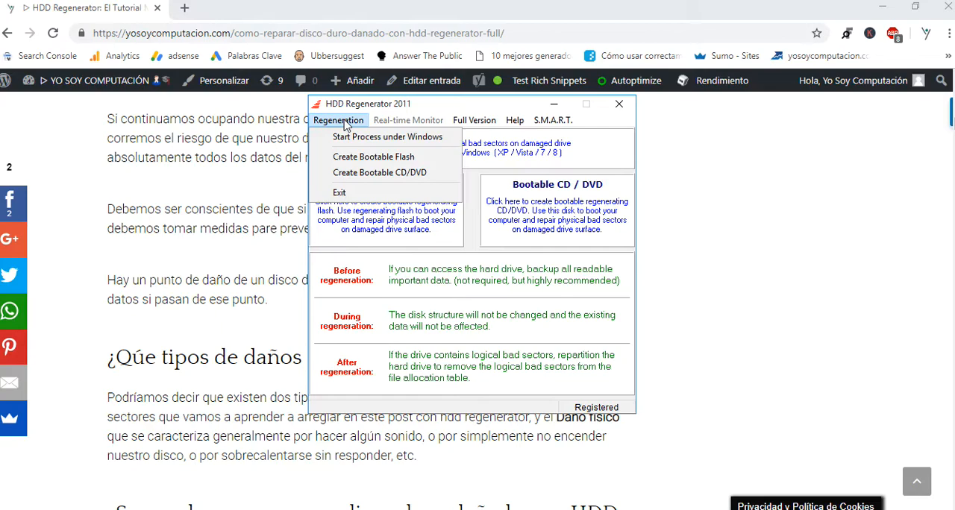
{"action": "mouse_move", "coordinate": [477, 121]}
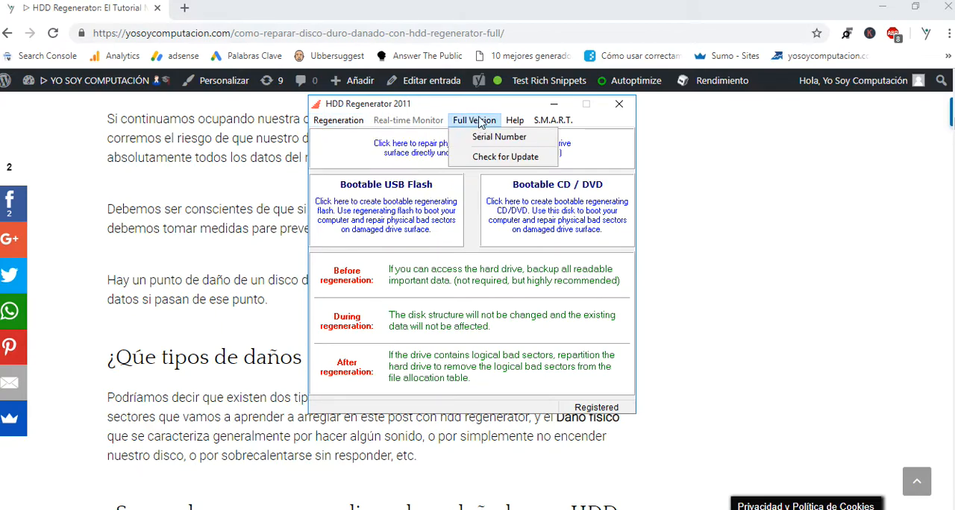
{"action": "left_click", "coordinate": [475, 184]}
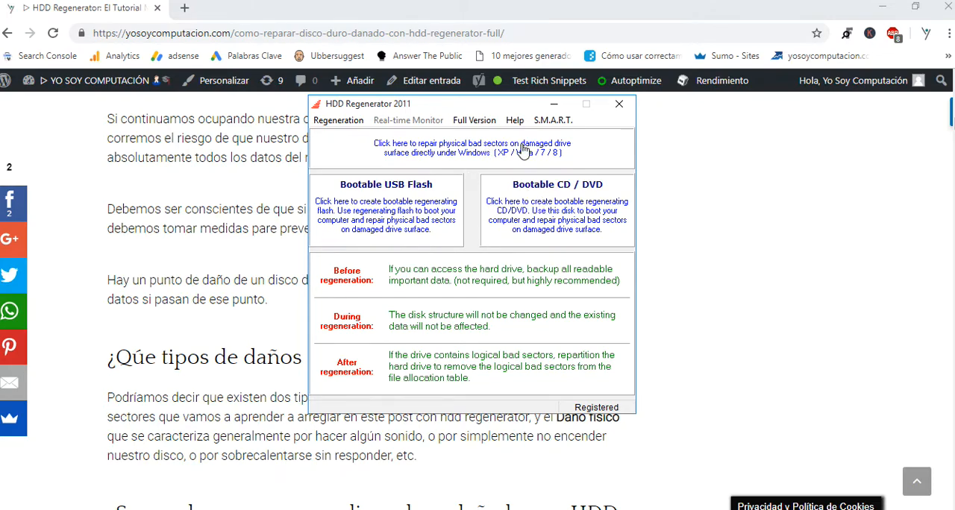
{"action": "left_click_drag", "start_coordinate": [495, 106], "coordinate": [502, 114]}
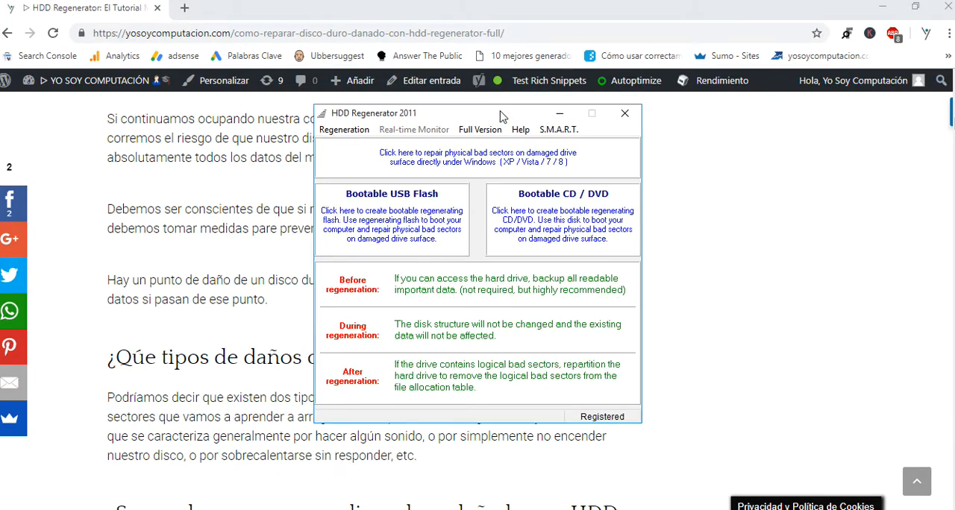
{"action": "left_click", "coordinate": [348, 133]}
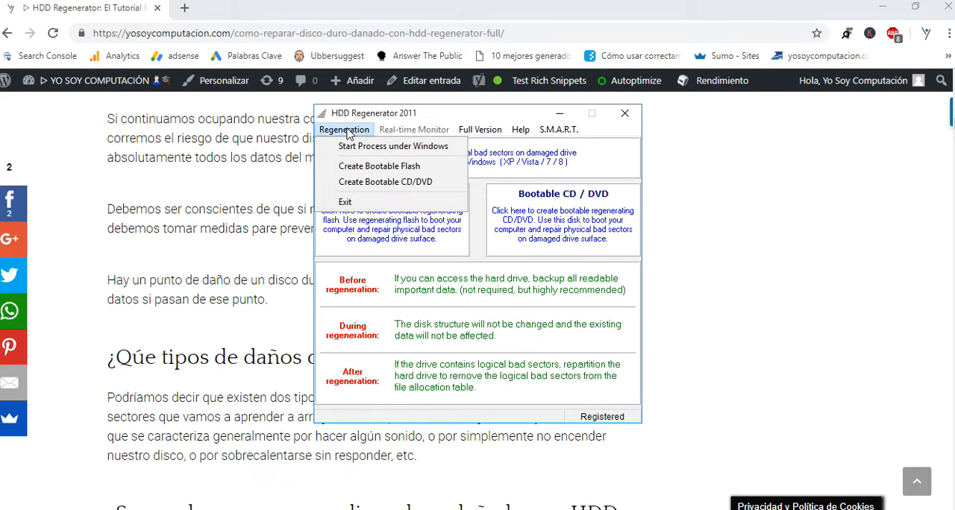
{"action": "left_click", "coordinate": [356, 132]}
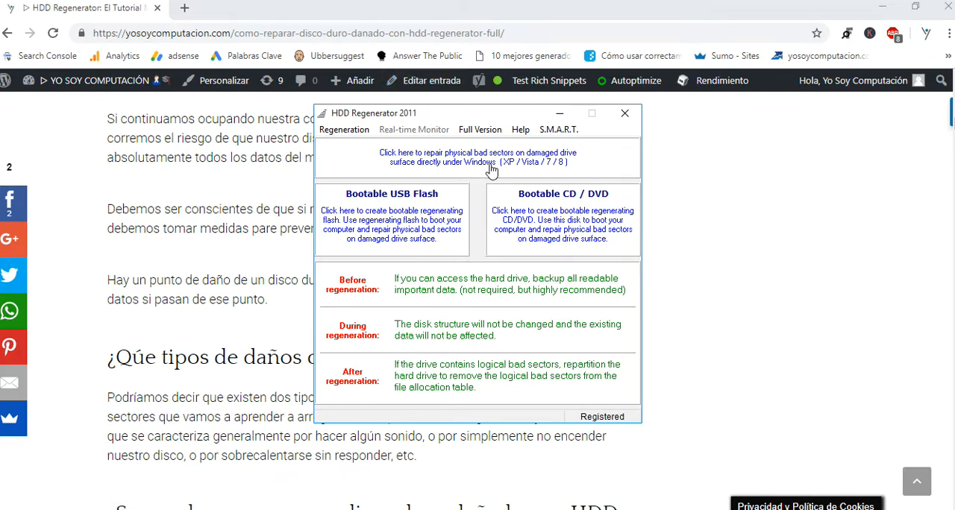
Skim the article in the browser through the illustrated bootable USB instructions and go back to its beginning
{"action": "left_click", "coordinate": [259, 341]}
{"action": "scroll", "coordinate": [259, 340], "scroll_direction": "down", "scroll_amount": 5}
{"action": "scroll", "coordinate": [259, 339], "scroll_direction": "down", "scroll_amount": 5}
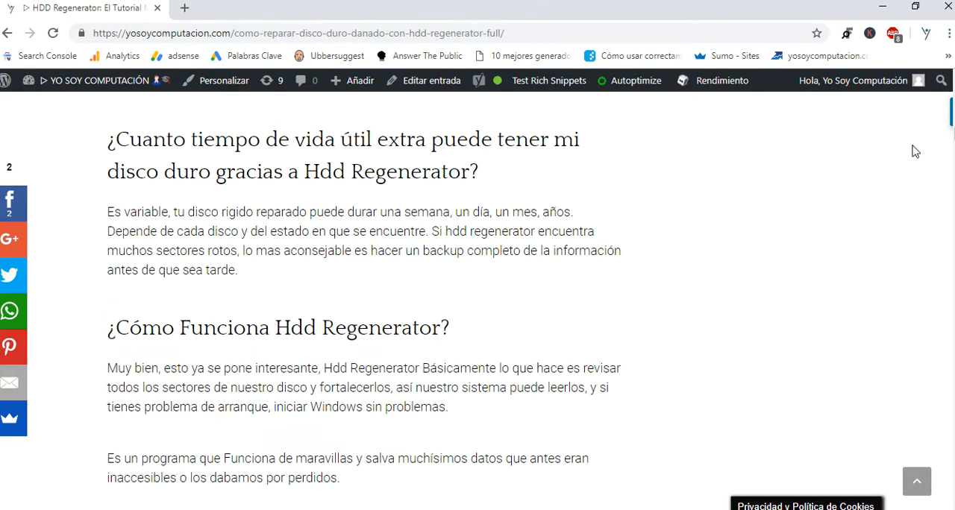
{"action": "scroll", "coordinate": [952, 152], "scroll_direction": "down", "scroll_amount": 5}
{"action": "scroll", "coordinate": [953, 152], "scroll_direction": "down", "scroll_amount": 15}
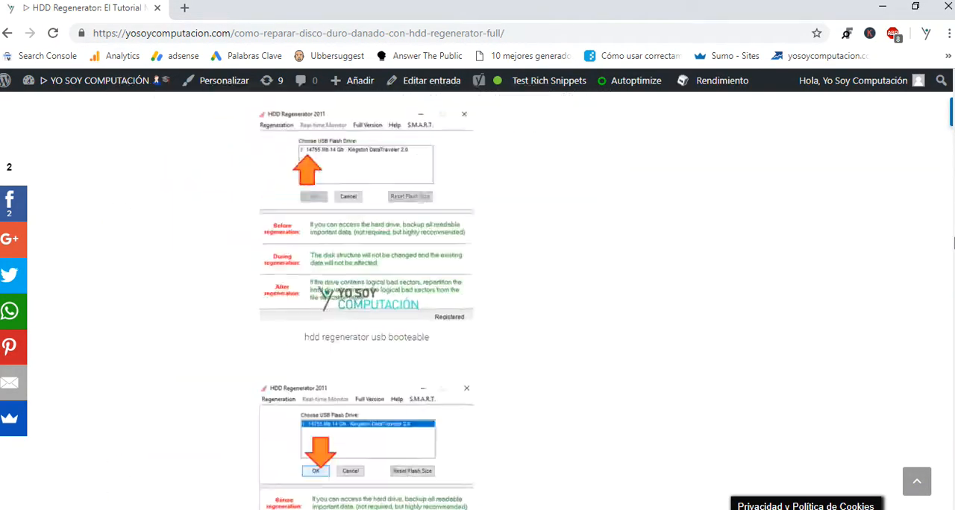
{"action": "left_click_drag", "start_coordinate": [954, 299], "coordinate": [954, 70]}
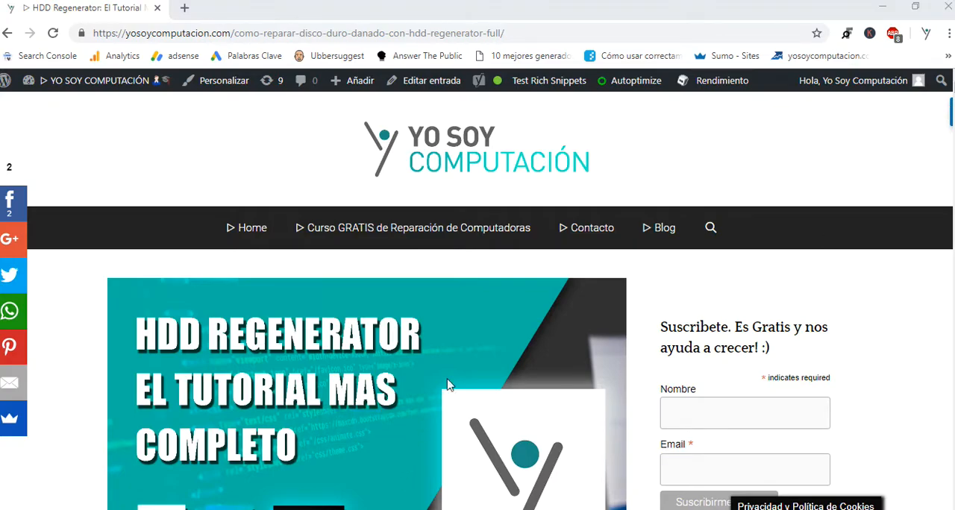
Look over the article's full index and embedded video, and return to the page header
{"action": "scroll", "coordinate": [444, 337], "scroll_direction": "down", "scroll_amount": 5}
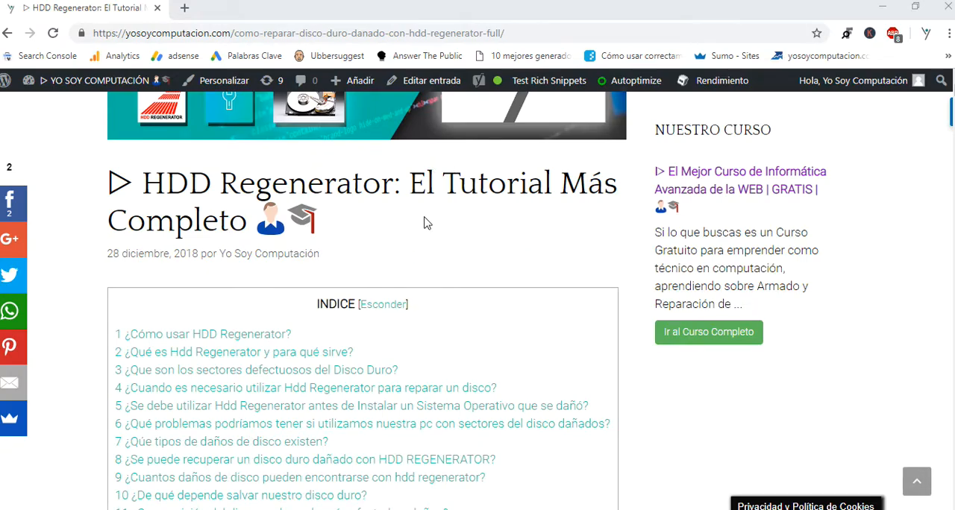
{"action": "scroll", "coordinate": [429, 254], "scroll_direction": "down", "scroll_amount": 15}
{"action": "scroll", "coordinate": [426, 284], "scroll_direction": "down", "scroll_amount": 10}
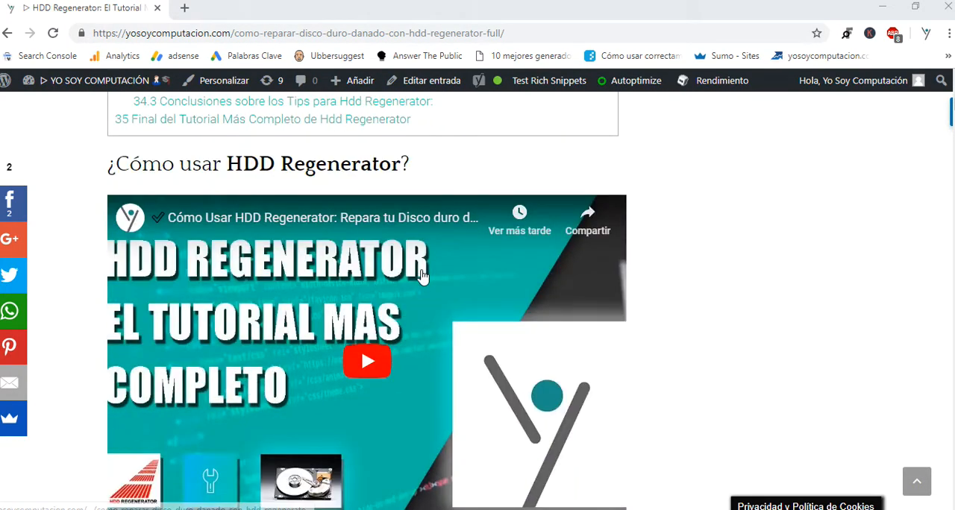
{"action": "scroll", "coordinate": [422, 277], "scroll_direction": "up", "scroll_amount": 4}
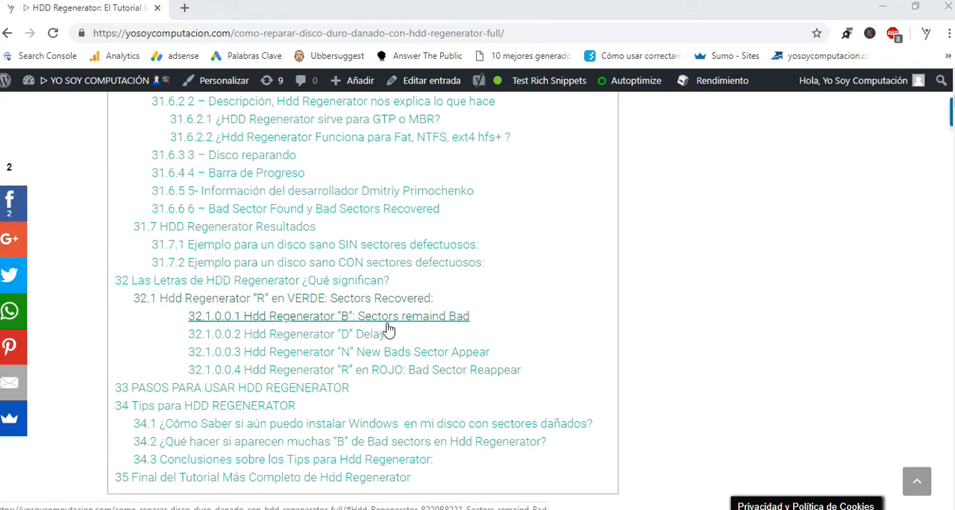
{"action": "scroll", "coordinate": [508, 313], "scroll_direction": "up", "scroll_amount": 15}
{"action": "scroll", "coordinate": [507, 310], "scroll_direction": "up", "scroll_amount": 10}
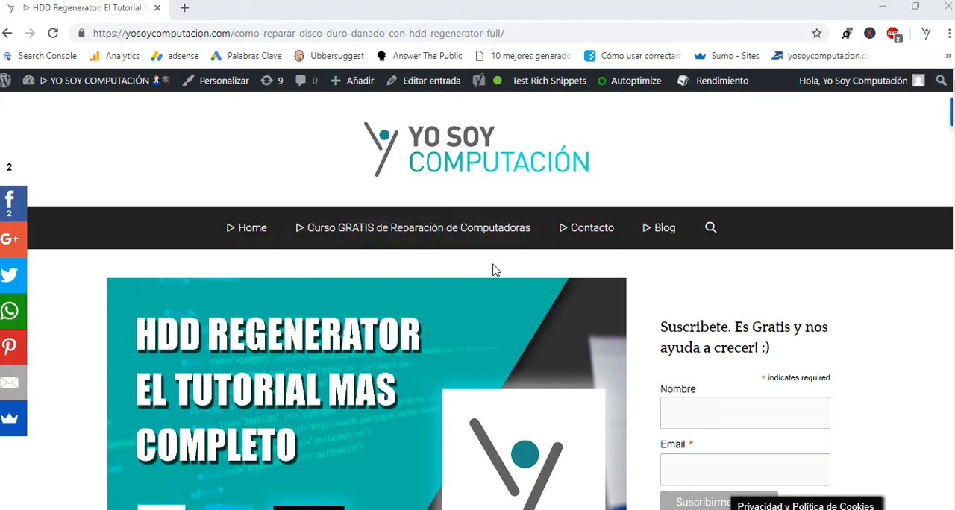
Open the Run dialog and write "bad command or file name" in it as an example of a boot error message
{"action": "key", "text": "super+r"}
{"action": "type", "text": "bad co"}
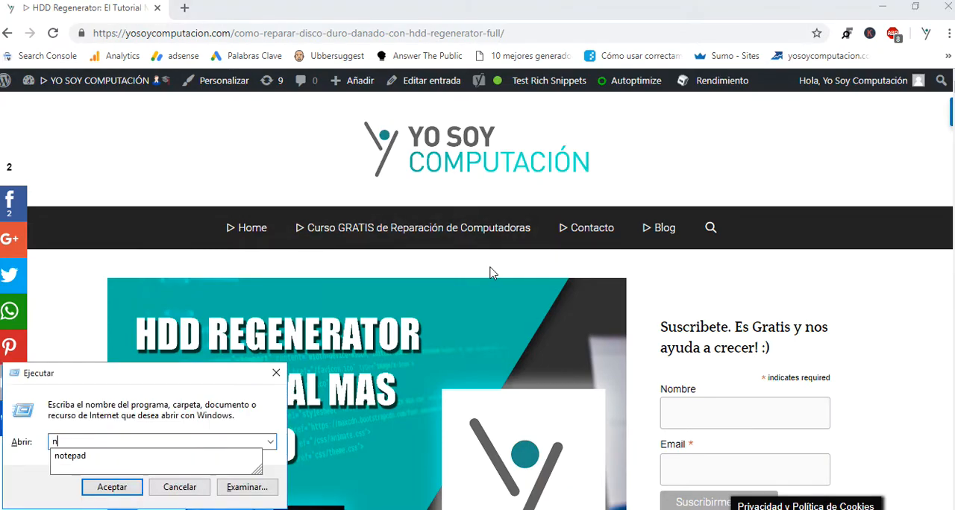
{"action": "type", "text": "mmand "}
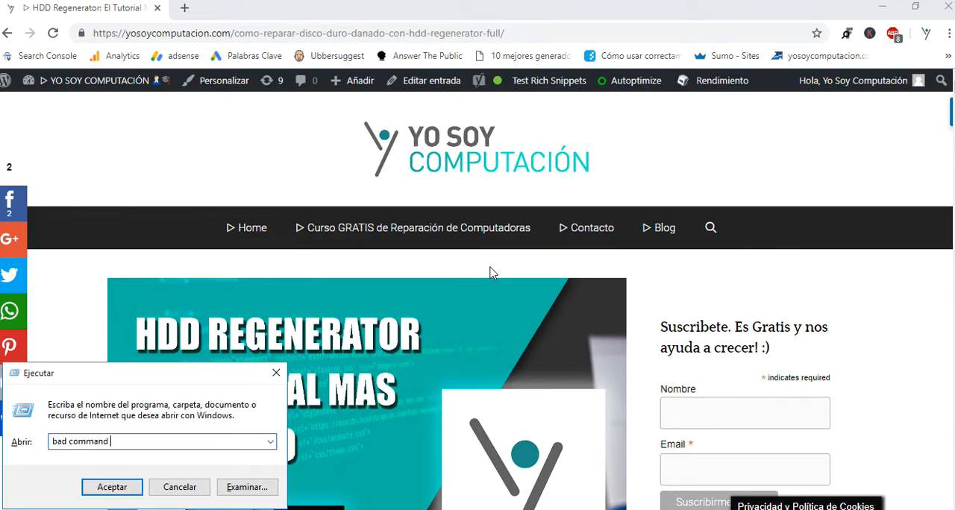
{"action": "type", "text": "or file name"}
Highlight the phrase "bad command or file name" in the Run dialog, and close the dialog without running it
{"action": "left_click_drag", "start_coordinate": [156, 442], "coordinate": [25, 443]}
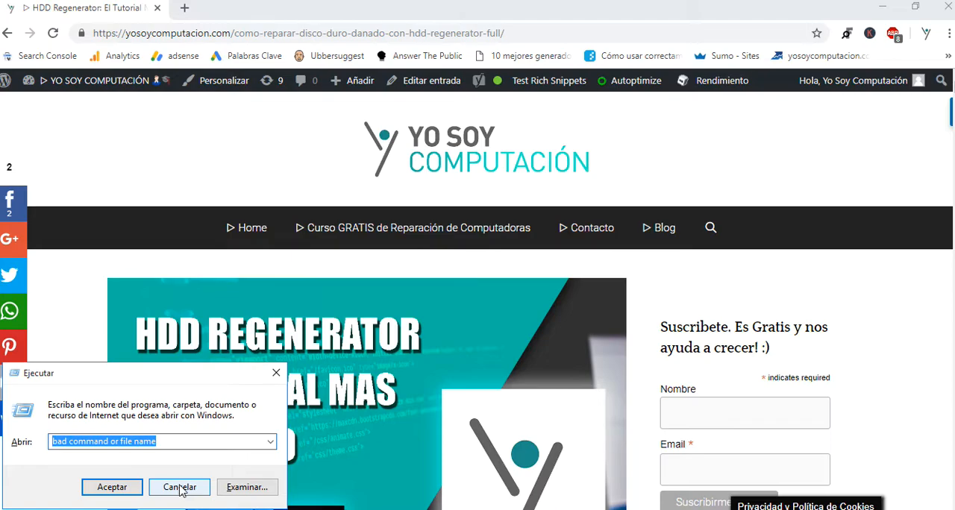
{"action": "left_click", "coordinate": [169, 441]}
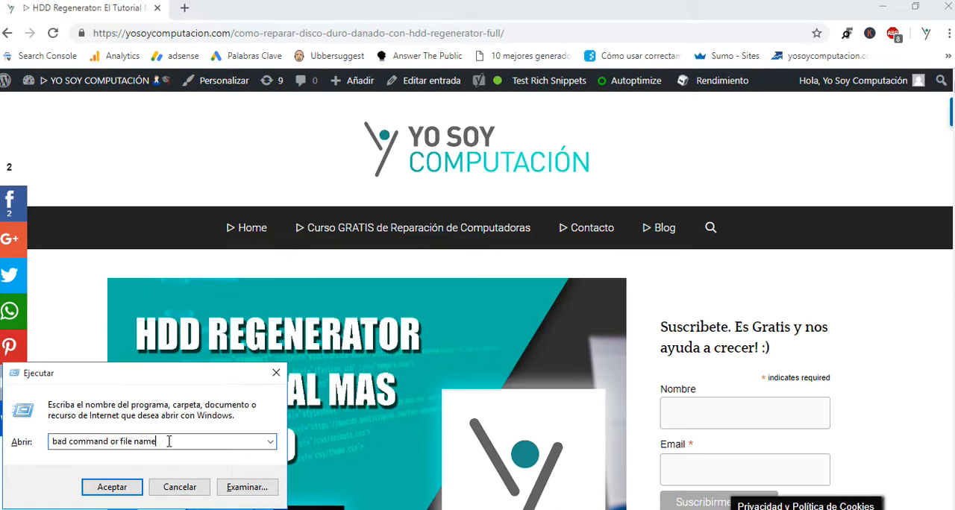
{"action": "left_click_drag", "start_coordinate": [178, 441], "coordinate": [50, 440]}
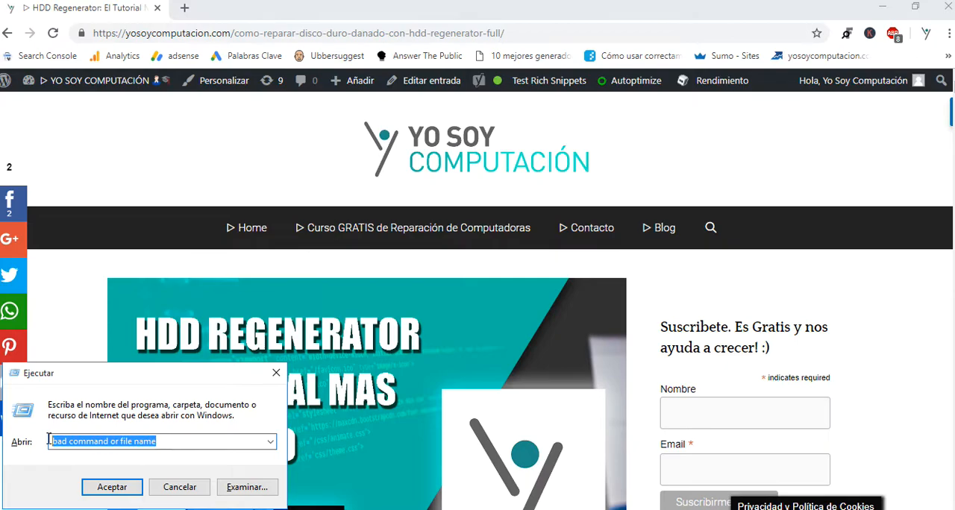
{"action": "left_click", "coordinate": [181, 437]}
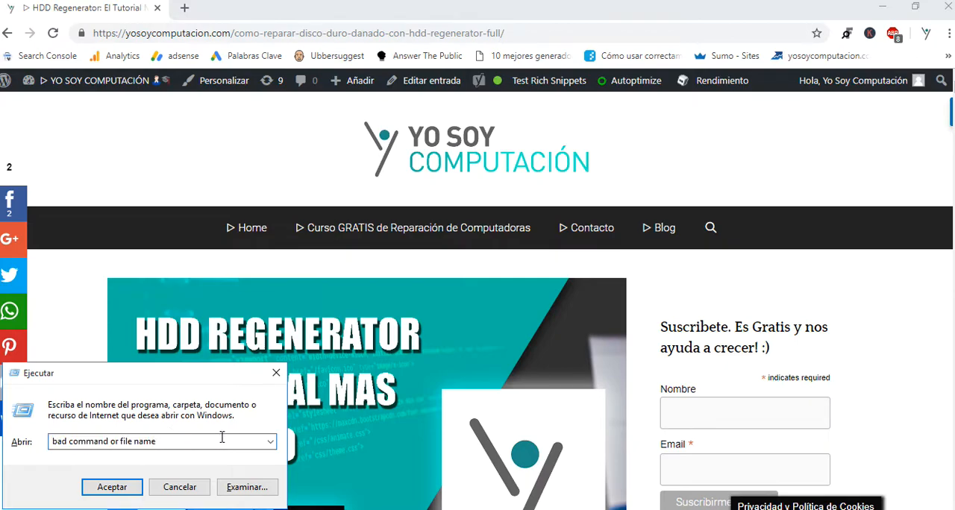
{"action": "double_click", "coordinate": [181, 441]}
{"action": "left_click", "coordinate": [181, 442]}
{"action": "left_click_drag", "start_coordinate": [179, 442], "coordinate": [52, 451]}
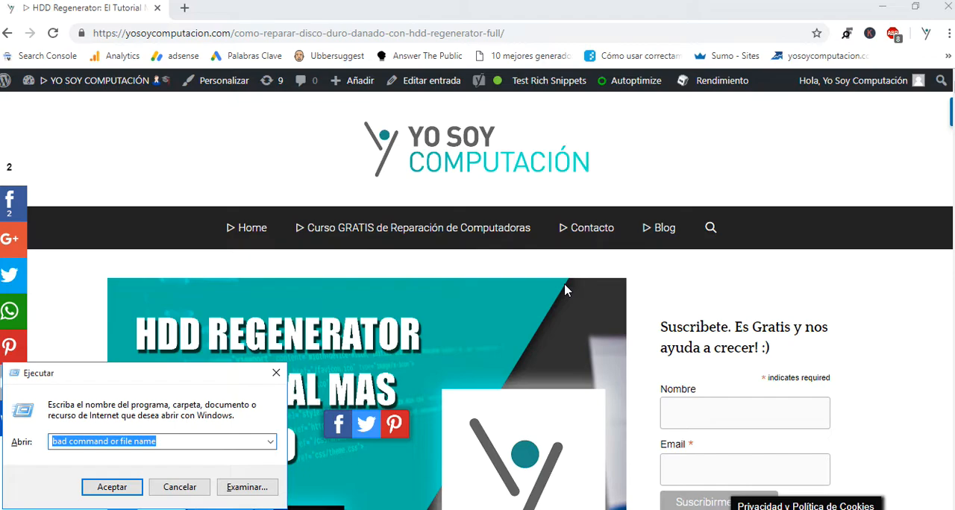
{"action": "left_click", "coordinate": [136, 441]}
{"action": "mouse_move", "coordinate": [168, 438]}
{"action": "left_mouse_down"}
{"action": "mouse_move", "coordinate": [27, 436]}
{"action": "mouse_move", "coordinate": [168, 442]}
{"action": "left_mouse_up"}
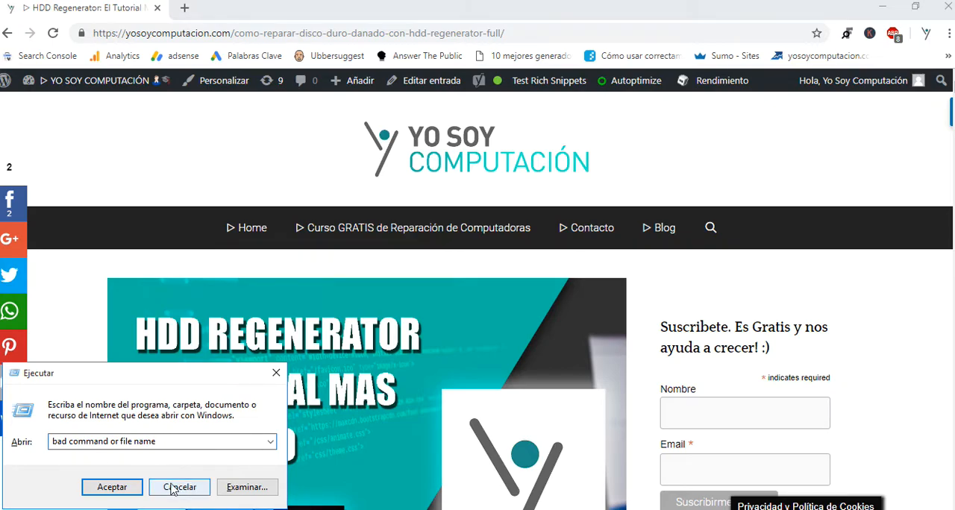
{"action": "left_click", "coordinate": [276, 373]}
Skim the article past its index and through the scan and start sector options to the section on HDD Regenerator running
{"action": "scroll", "coordinate": [356, 278], "scroll_direction": "down", "scroll_amount": 5}
{"action": "scroll", "coordinate": [356, 286], "scroll_direction": "down", "scroll_amount": 7}
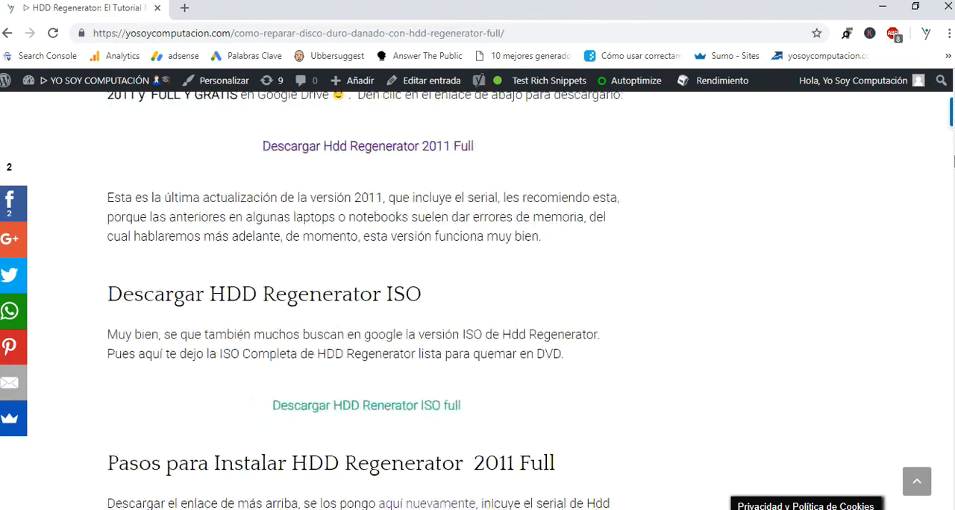
{"action": "scroll", "coordinate": [952, 160], "scroll_direction": "down", "scroll_amount": 20}
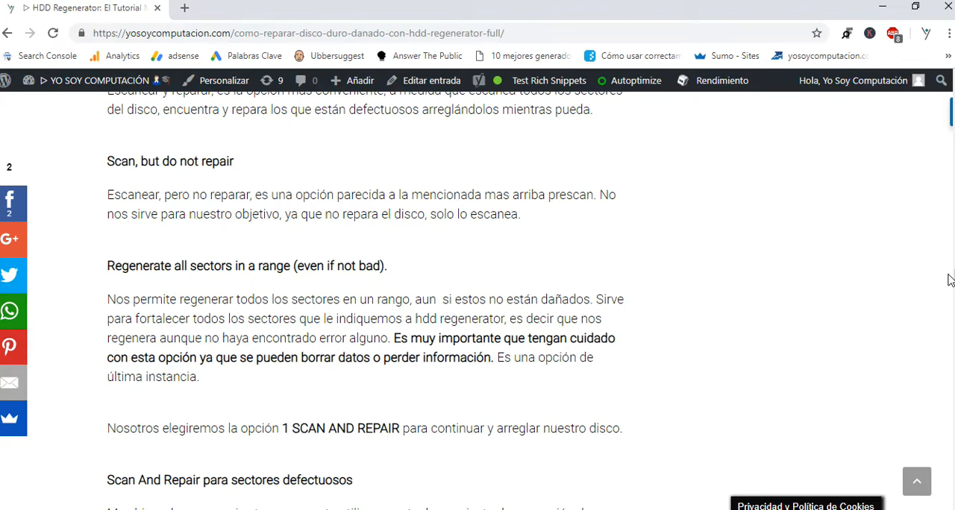
{"action": "scroll", "coordinate": [507, 360], "scroll_direction": "down", "scroll_amount": 8}
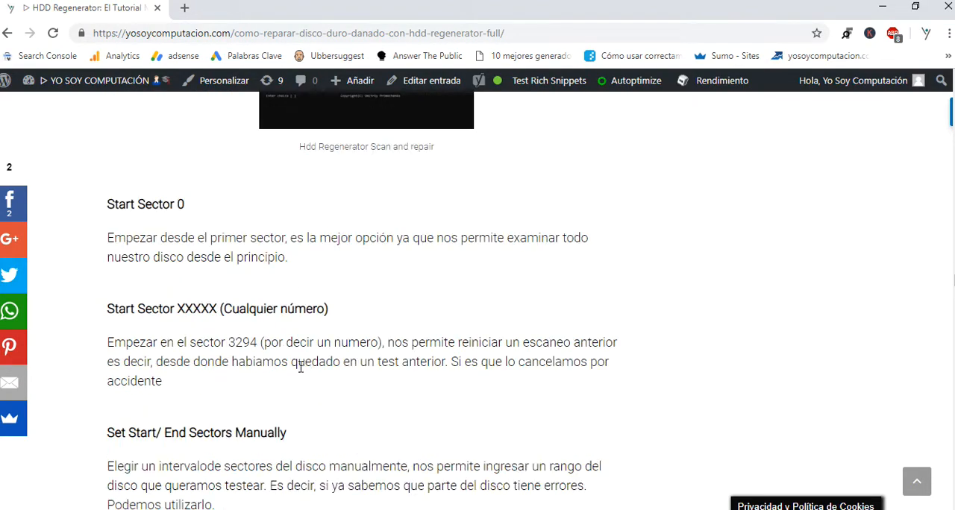
{"action": "scroll", "coordinate": [306, 366], "scroll_direction": "down", "scroll_amount": 2}
Switch to File Explorer, check the properties of the MI USB (H:) drive, and close the properties and the Explorer window
{"action": "key", "text": "alt+Tab"}
{"action": "left_click", "coordinate": [144, 316]}
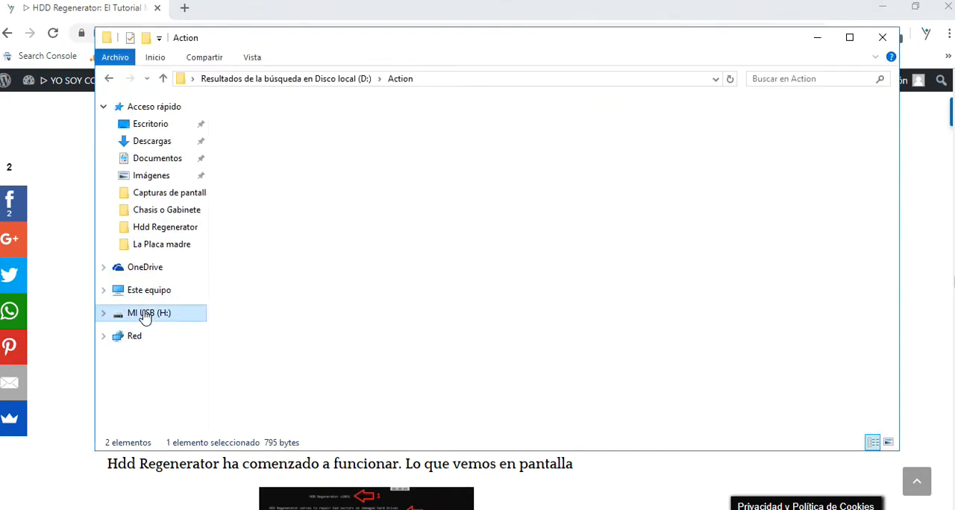
{"action": "right_click", "coordinate": [426, 250]}
{"action": "left_click", "coordinate": [467, 430]}
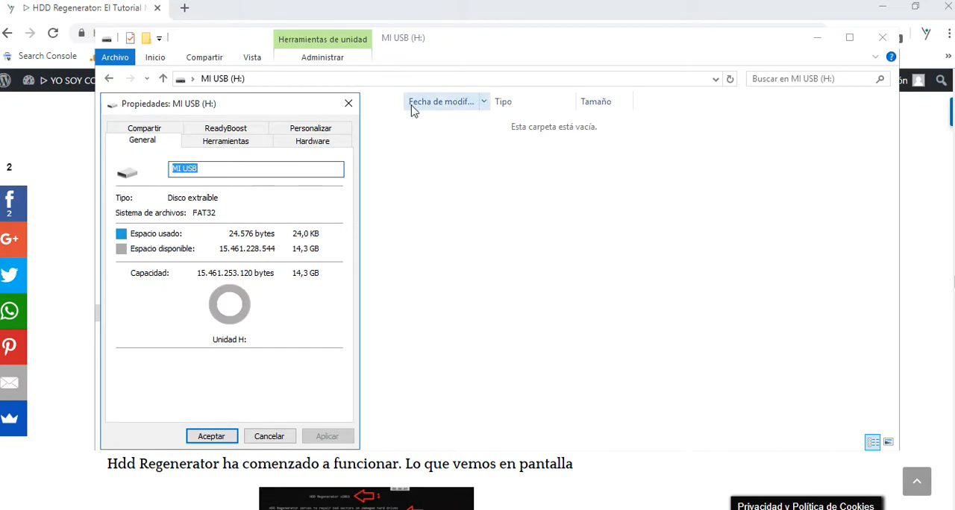
{"action": "left_click", "coordinate": [348, 104]}
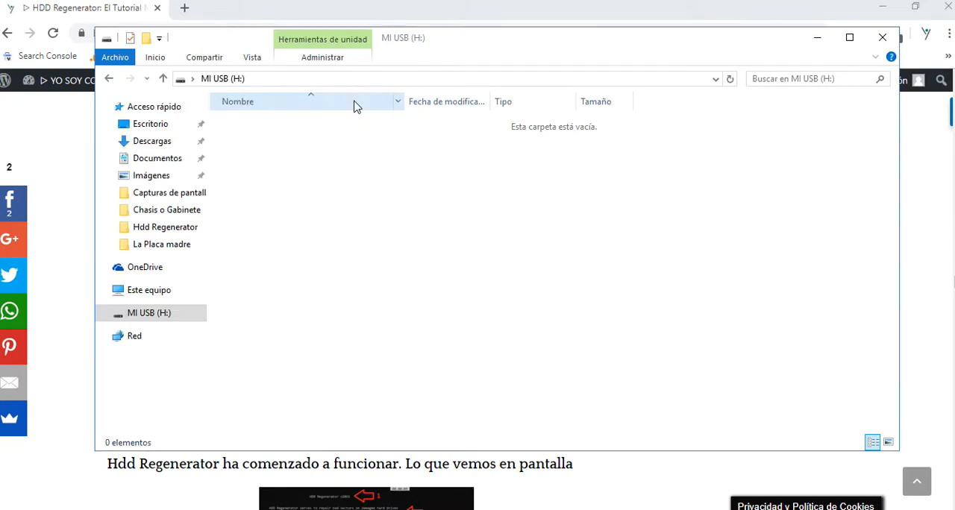
{"action": "left_click", "coordinate": [882, 37]}
Switch to HDD Regenerator 2011 and create a bootable USB flash on drive H: (Kingston DataTraveler 2.0), accepting that its data is destroyed
{"action": "scroll", "coordinate": [385, 376], "scroll_direction": "down", "scroll_amount": 4}
{"action": "scroll", "coordinate": [402, 358], "scroll_direction": "down", "scroll_amount": 5}
{"action": "scroll", "coordinate": [414, 351], "scroll_direction": "up", "scroll_amount": 5}
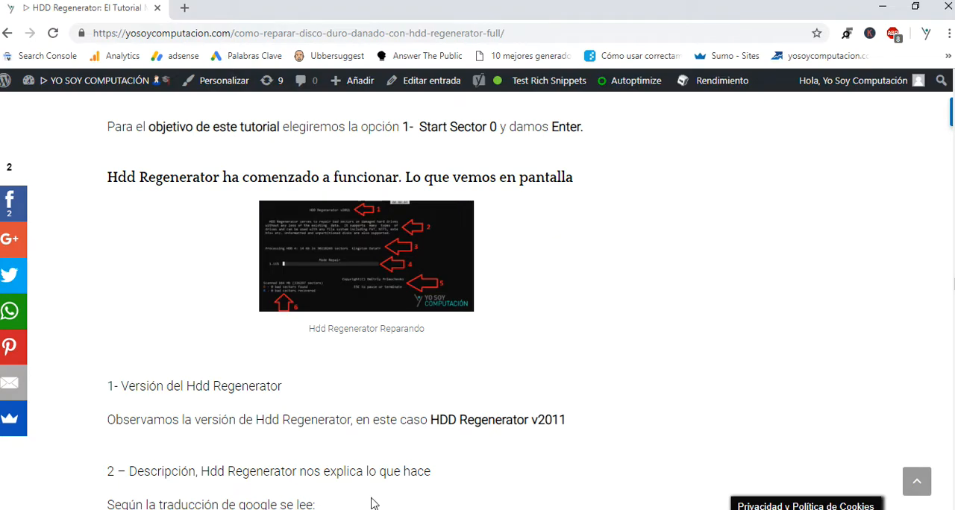
{"action": "left_click", "coordinate": [288, 509]}
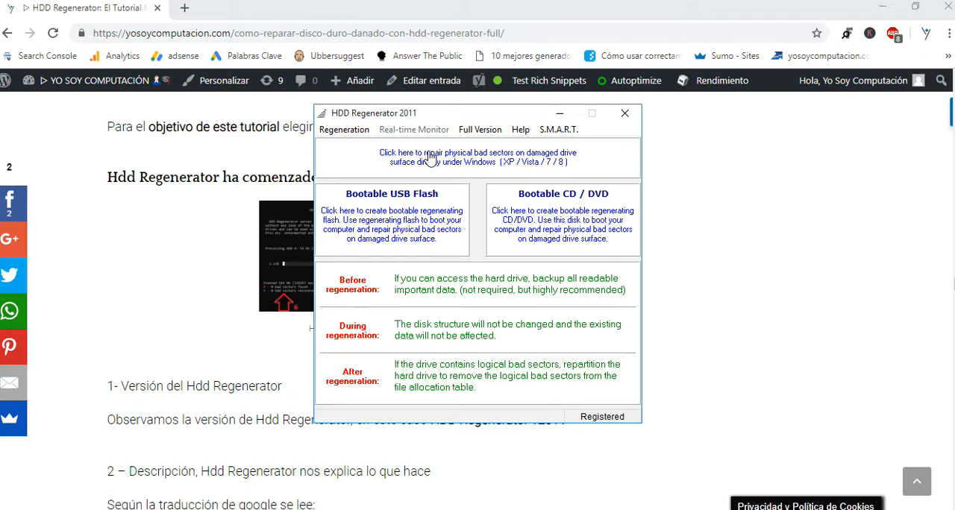
{"action": "left_click", "coordinate": [396, 214]}
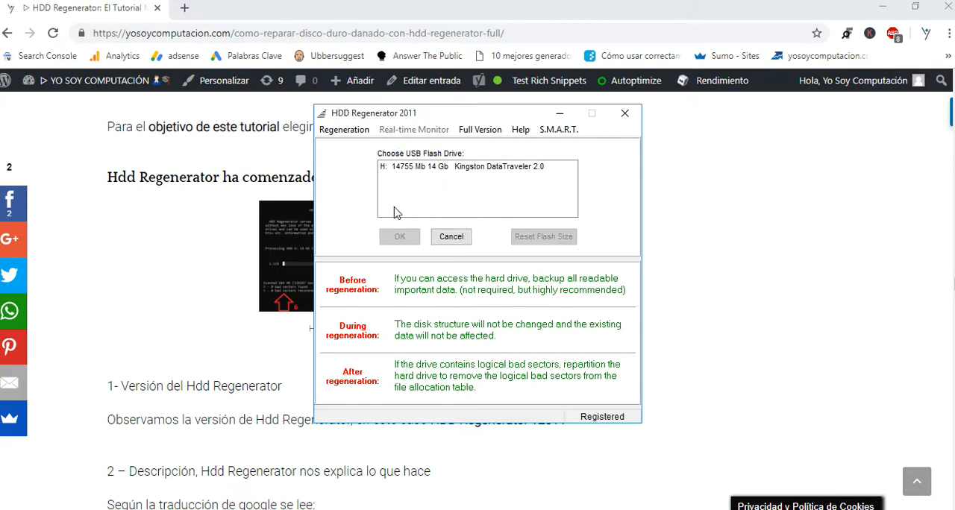
{"action": "left_click", "coordinate": [401, 166]}
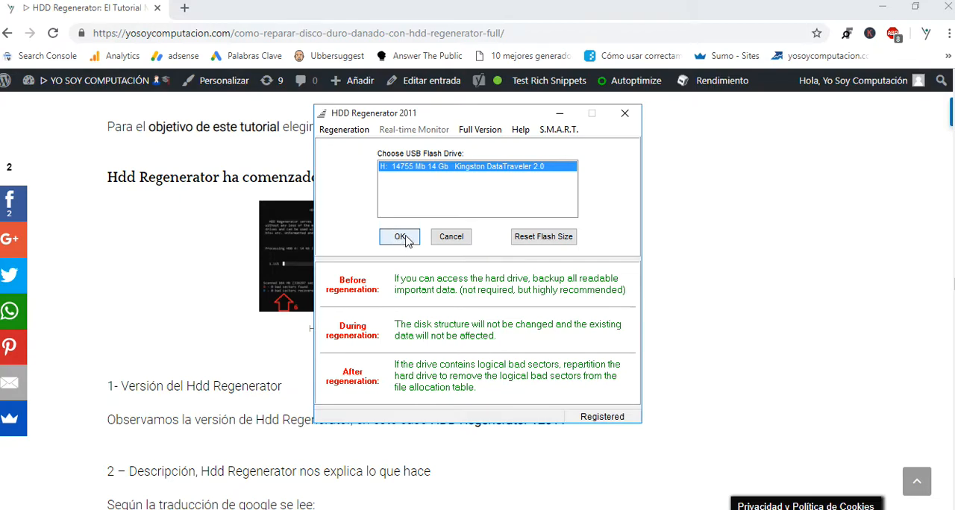
{"action": "left_click", "coordinate": [401, 238]}
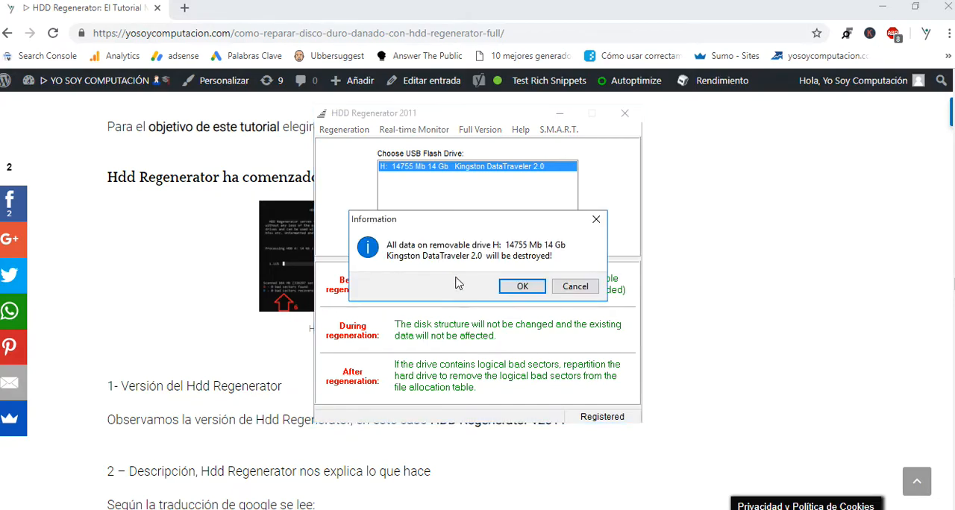
{"action": "left_click", "coordinate": [522, 286]}
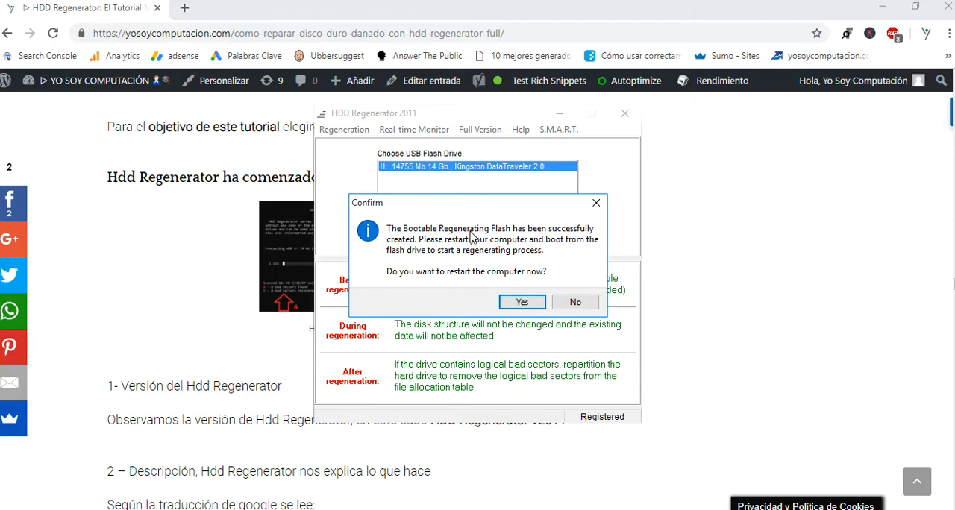
Move the confirmation message higher up and decline restarting the computer
{"action": "left_click_drag", "start_coordinate": [470, 209], "coordinate": [474, 157]}
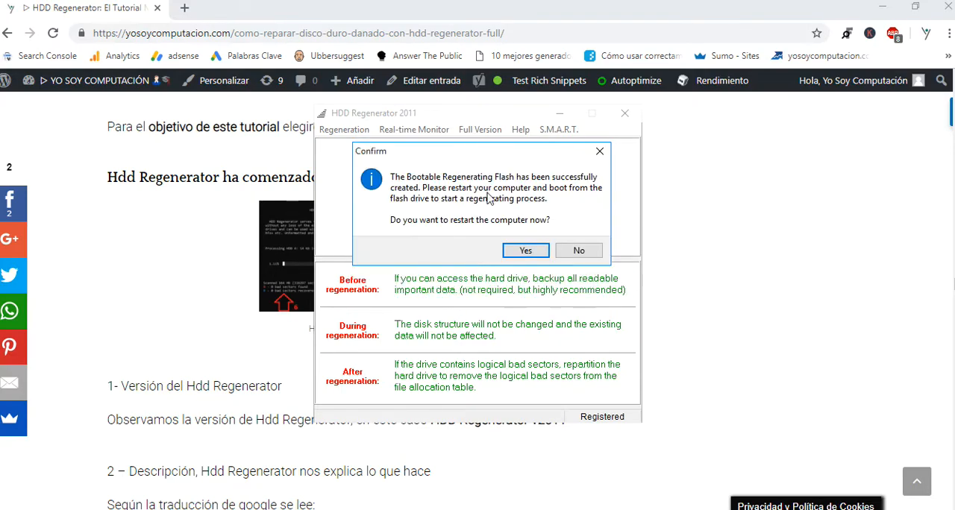
{"action": "left_click", "coordinate": [578, 253]}
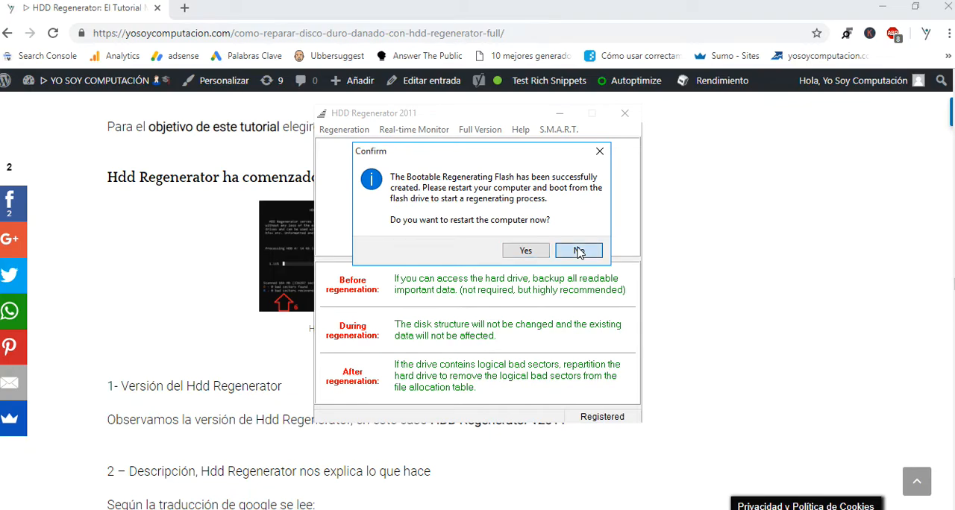
{"action": "left_click", "coordinate": [579, 251]}
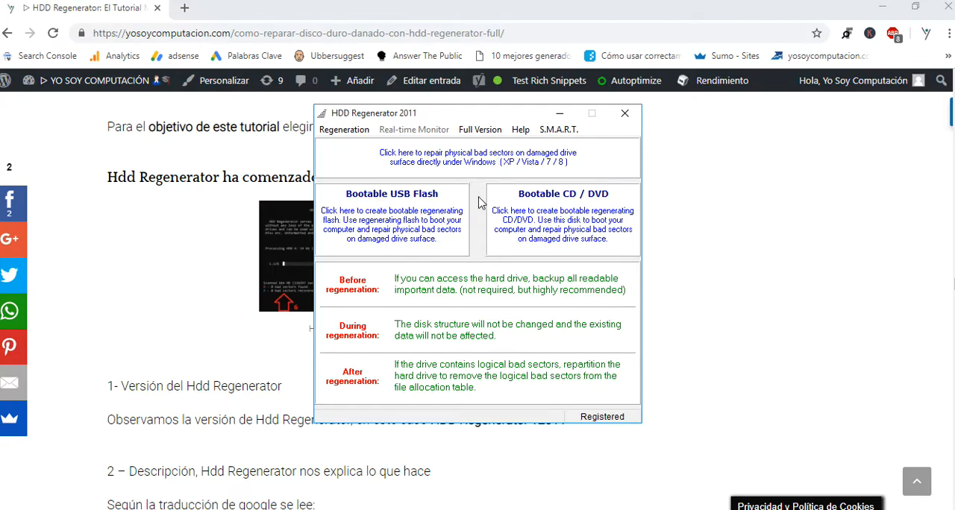
Return to the article in the browser, point out its address, and go back to the section on booting HDD Regenerator from USB
{"action": "left_click", "coordinate": [214, 29]}
{"action": "scroll", "coordinate": [298, 186], "scroll_direction": "down", "scroll_amount": 15}
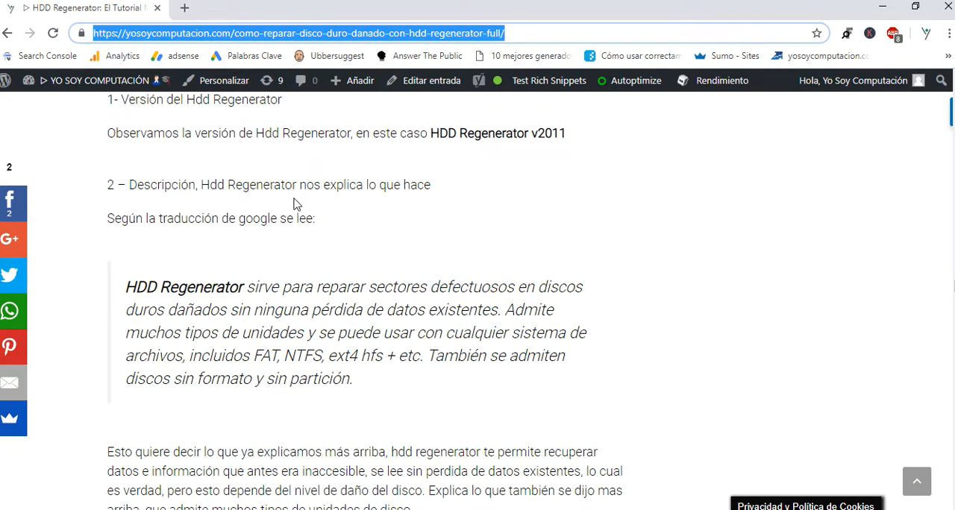
{"action": "scroll", "coordinate": [300, 209], "scroll_direction": "up", "scroll_amount": 15}
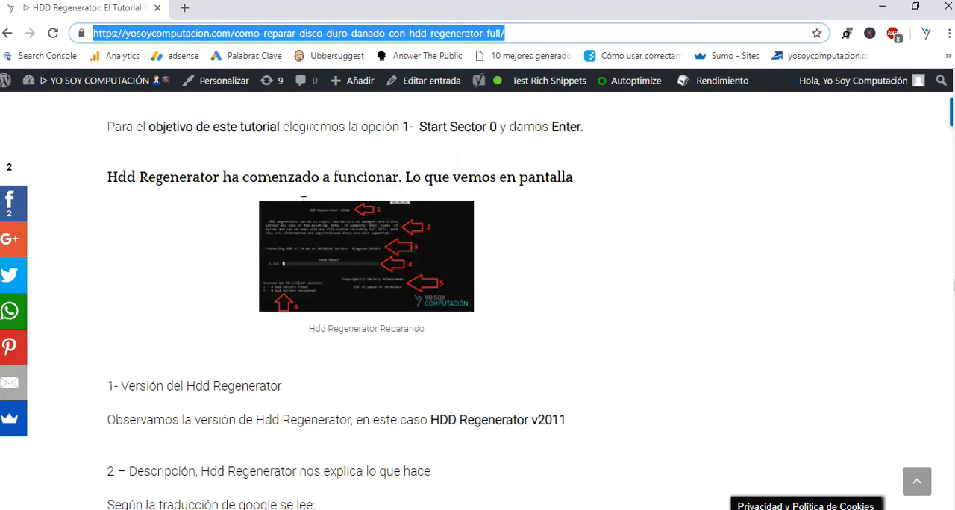
{"action": "scroll", "coordinate": [301, 203], "scroll_direction": "up", "scroll_amount": 3}
{"action": "scroll", "coordinate": [301, 197], "scroll_direction": "down", "scroll_amount": 5}
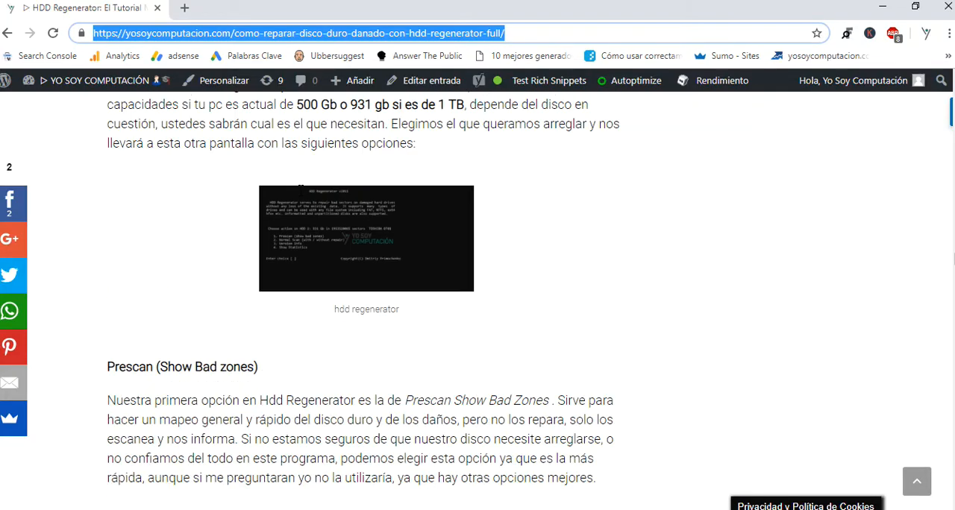
{"action": "scroll", "coordinate": [301, 196], "scroll_direction": "up", "scroll_amount": 8}
{"action": "scroll", "coordinate": [302, 195], "scroll_direction": "up", "scroll_amount": 5}
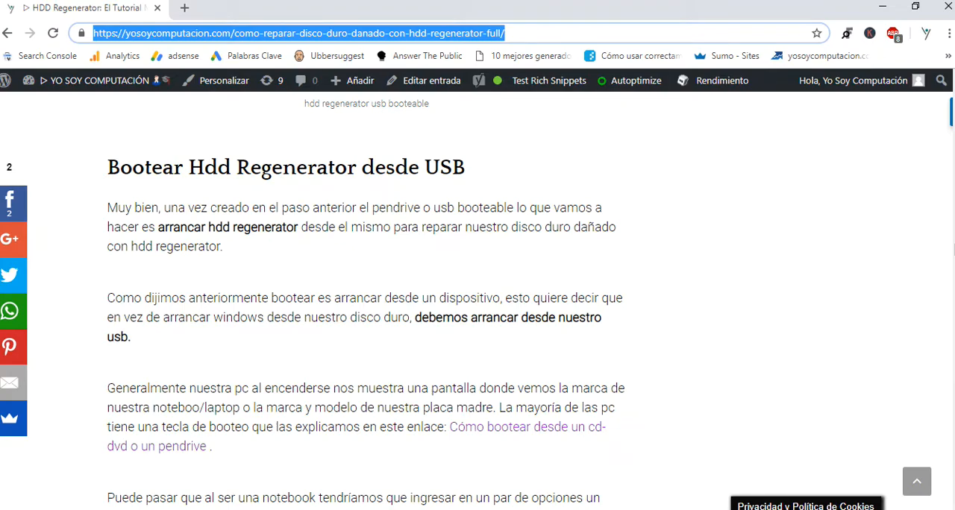
Bring HDD Regenerator back, choose repairing directly under Windows, and start processing the 931 Gb TOSHIBA DT01ACA100 drive
{"action": "left_click", "coordinate": [311, 509]}
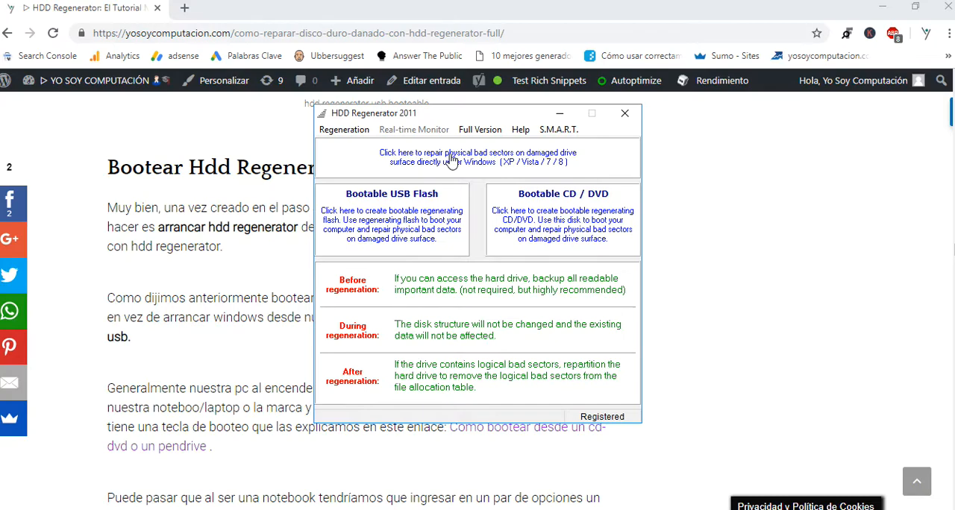
{"action": "left_click", "coordinate": [526, 167]}
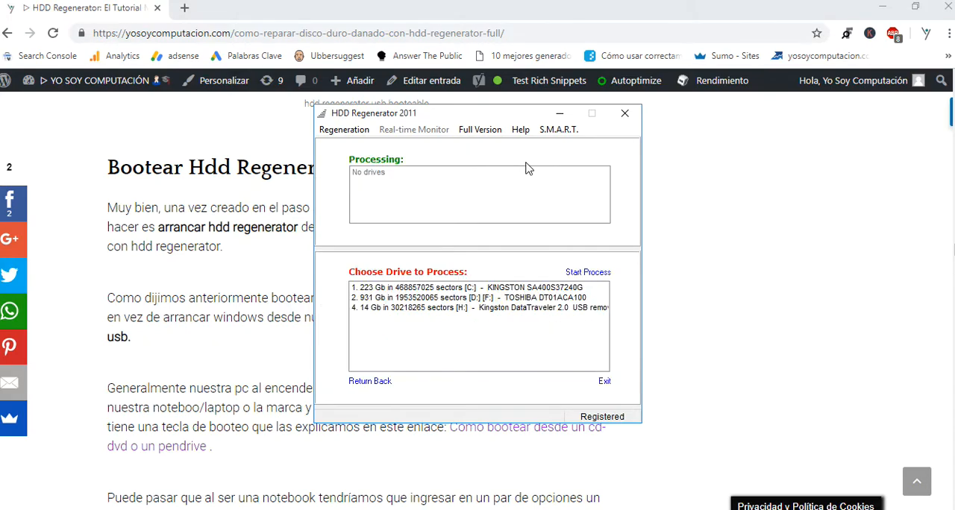
{"action": "left_click", "coordinate": [434, 297]}
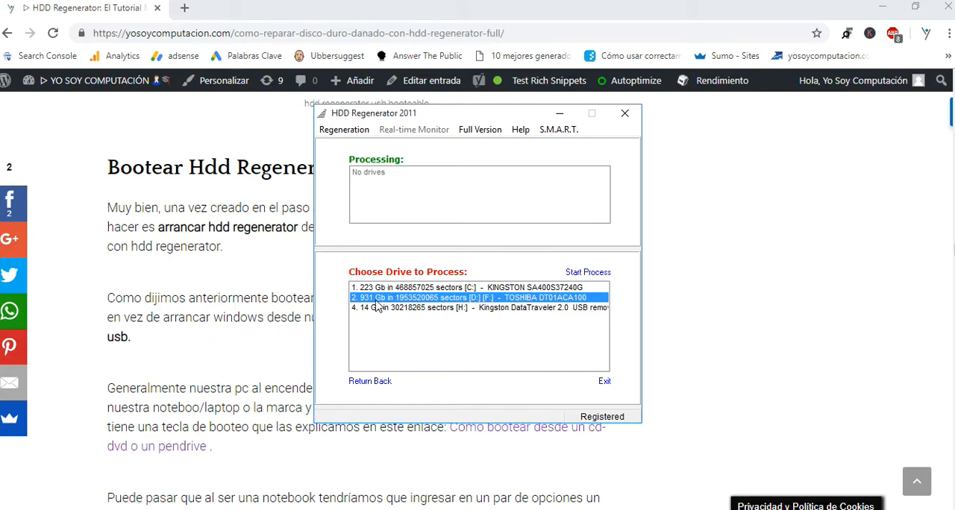
{"action": "left_click", "coordinate": [413, 291]}
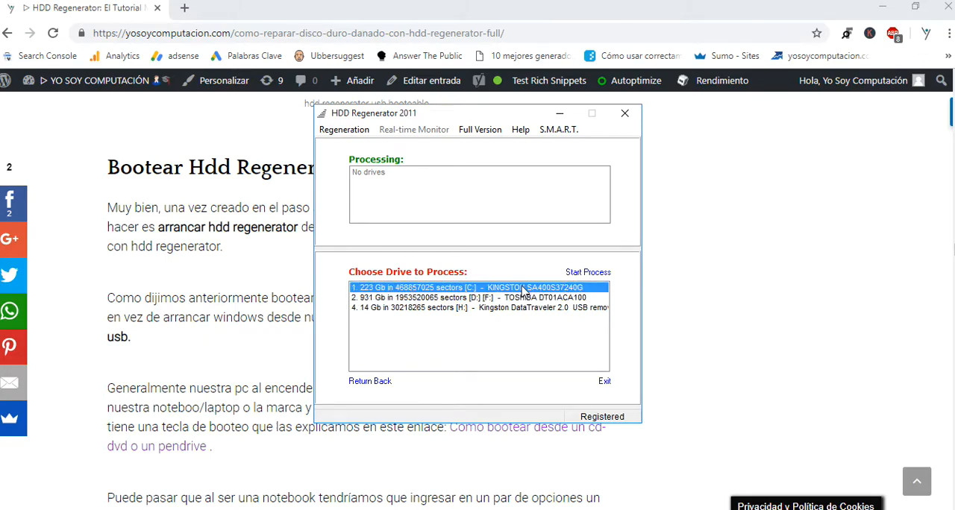
{"action": "left_click", "coordinate": [452, 298]}
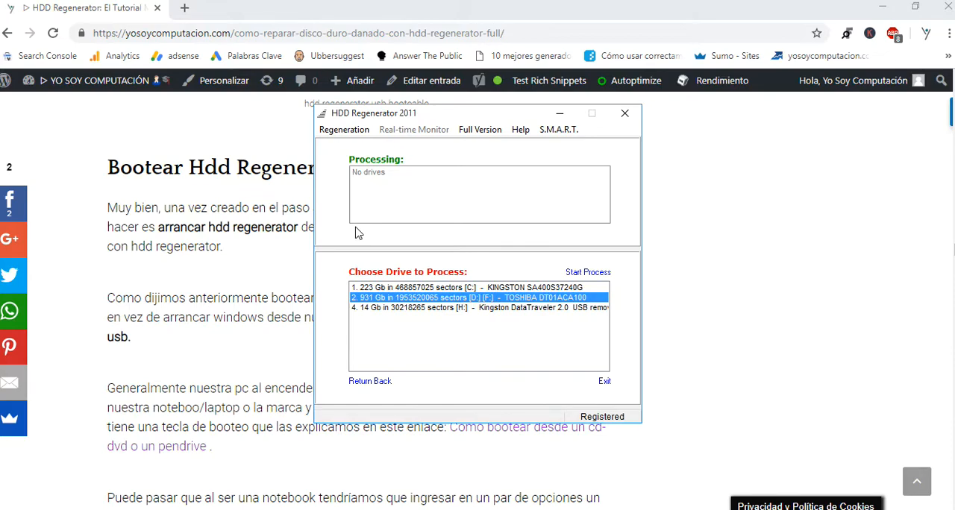
{"action": "left_click", "coordinate": [480, 307]}
{"action": "left_click", "coordinate": [472, 297]}
{"action": "double_click", "coordinate": [431, 298]}
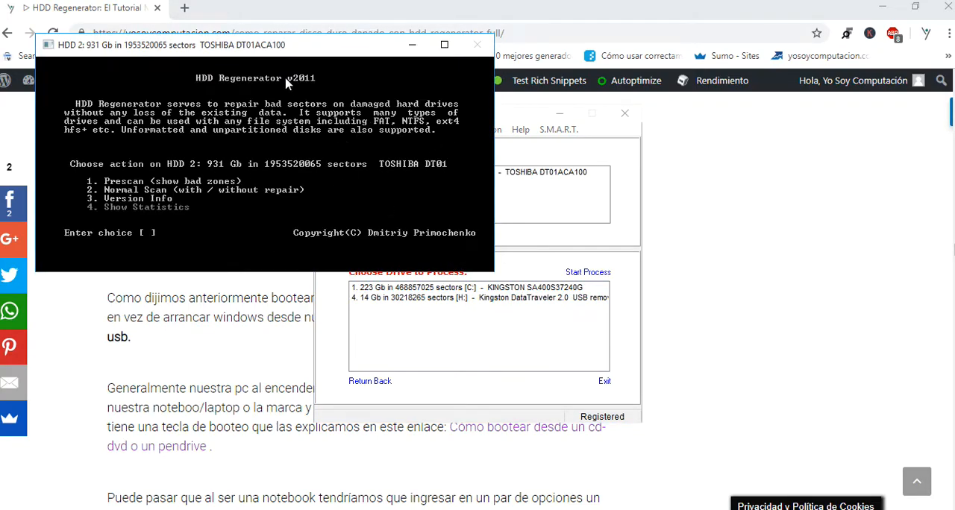
Move the HDD 2 console over the main HDD Regenerator window and return the article behind it to its beginning
{"action": "left_click_drag", "start_coordinate": [189, 47], "coordinate": [467, 131]}
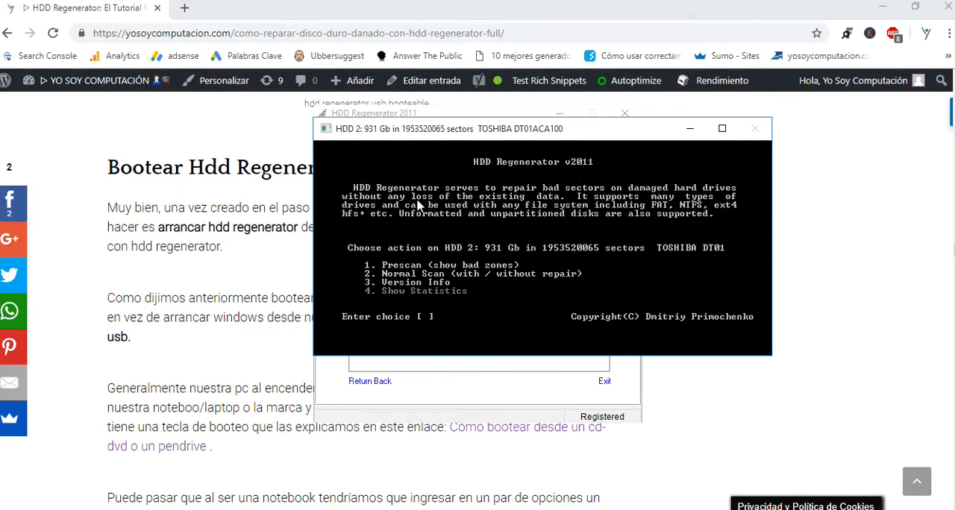
{"action": "scroll", "coordinate": [218, 278], "scroll_direction": "up", "scroll_amount": 10}
{"action": "scroll", "coordinate": [224, 237], "scroll_direction": "down", "scroll_amount": 15}
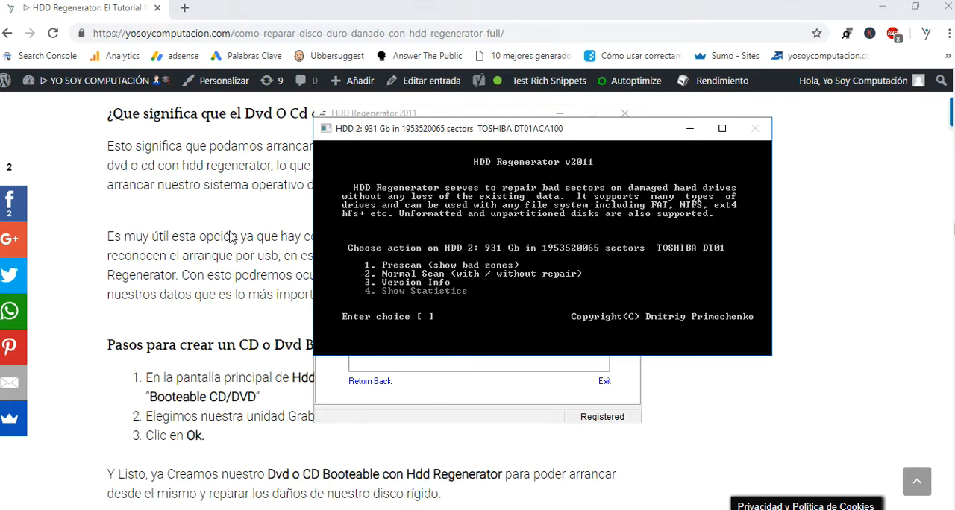
{"action": "scroll", "coordinate": [233, 228], "scroll_direction": "up", "scroll_amount": 15}
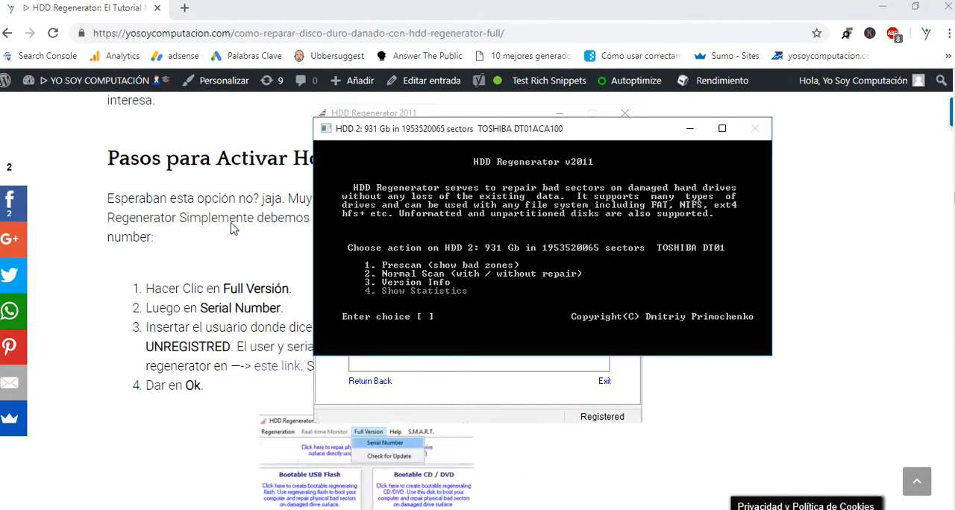
{"action": "scroll", "coordinate": [233, 224], "scroll_direction": "up", "scroll_amount": 20}
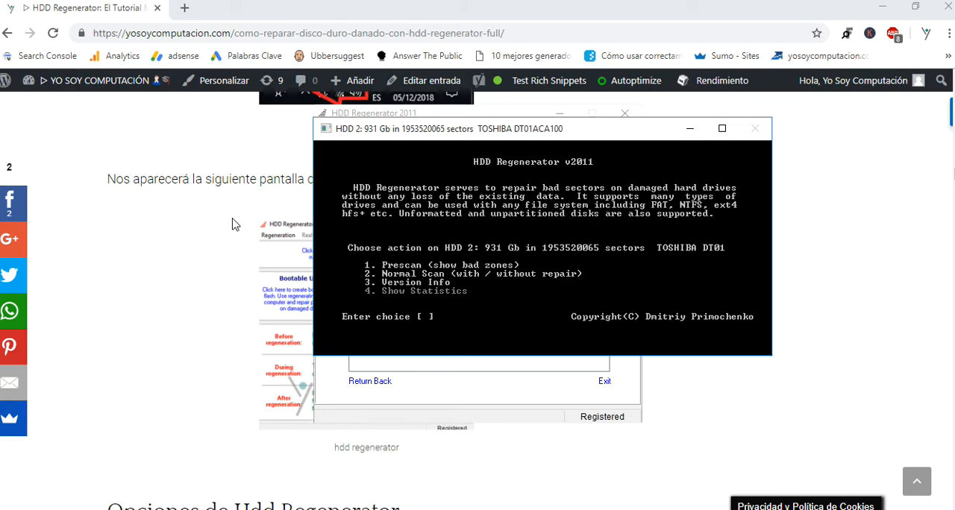
{"action": "scroll", "coordinate": [233, 221], "scroll_direction": "up", "scroll_amount": 20}
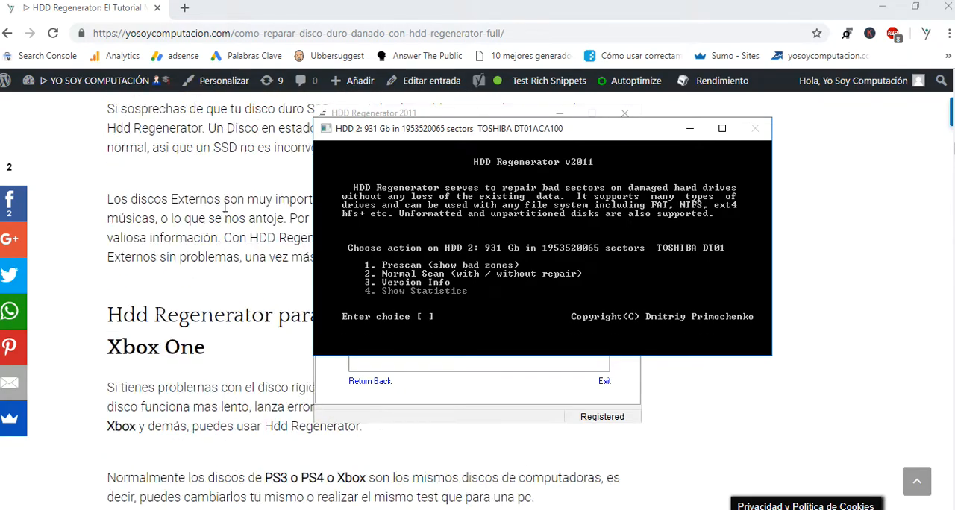
{"action": "scroll", "coordinate": [226, 189], "scroll_direction": "up", "scroll_amount": 20}
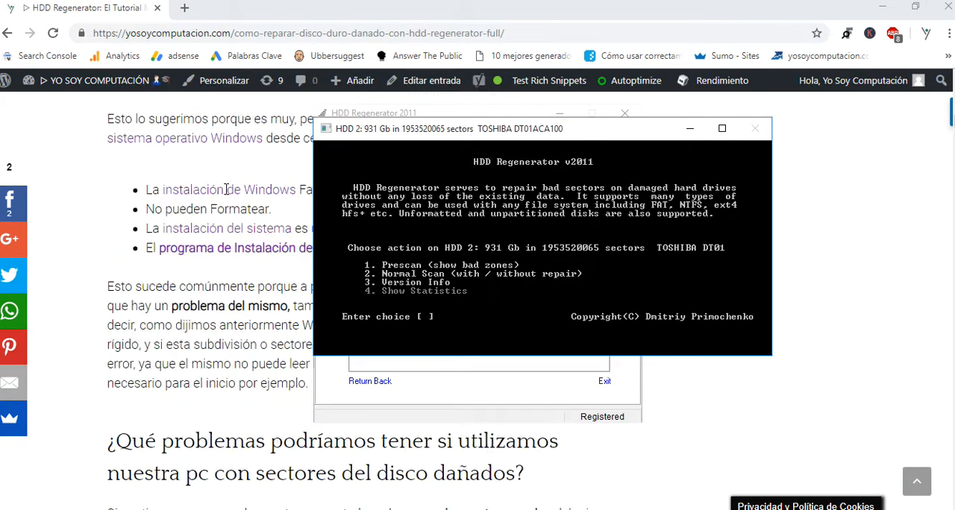
{"action": "scroll", "coordinate": [217, 181], "scroll_direction": "up", "scroll_amount": 20}
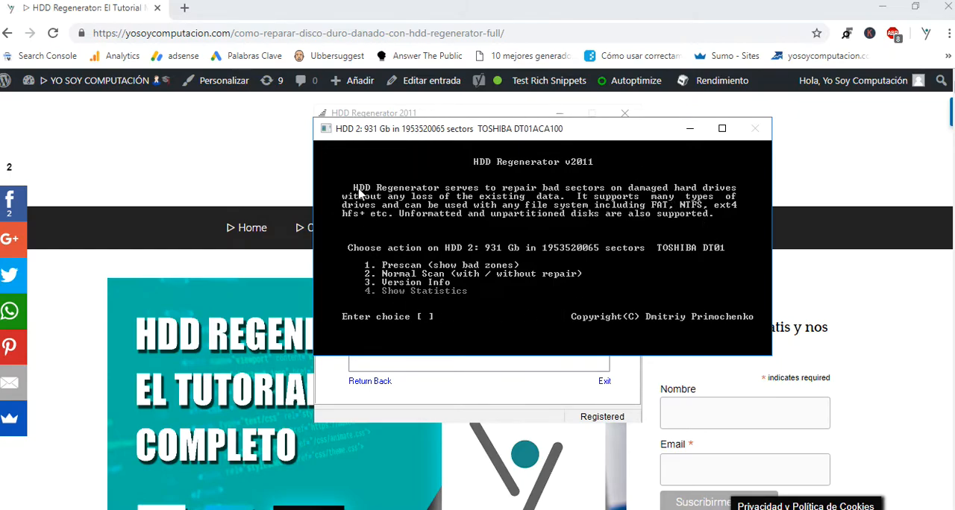
{"action": "scroll", "coordinate": [100, 372], "scroll_direction": "down", "scroll_amount": 10}
{"action": "scroll", "coordinate": [106, 388], "scroll_direction": "up", "scroll_amount": 10}
Bring the HDD 2 console to the front and start a Normal Scan in scan-and-repair mode from sector 0
{"action": "key", "text": "alt+Tab"}
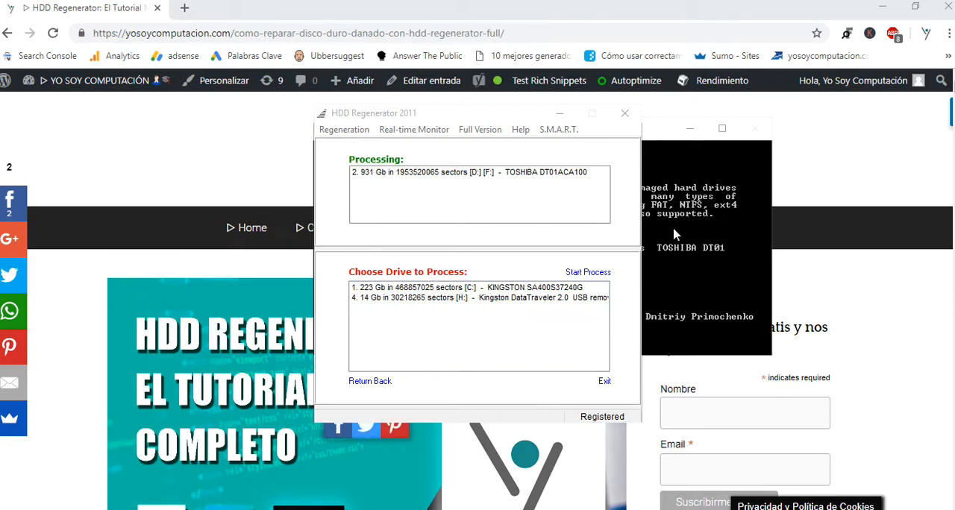
{"action": "left_click", "coordinate": [680, 248]}
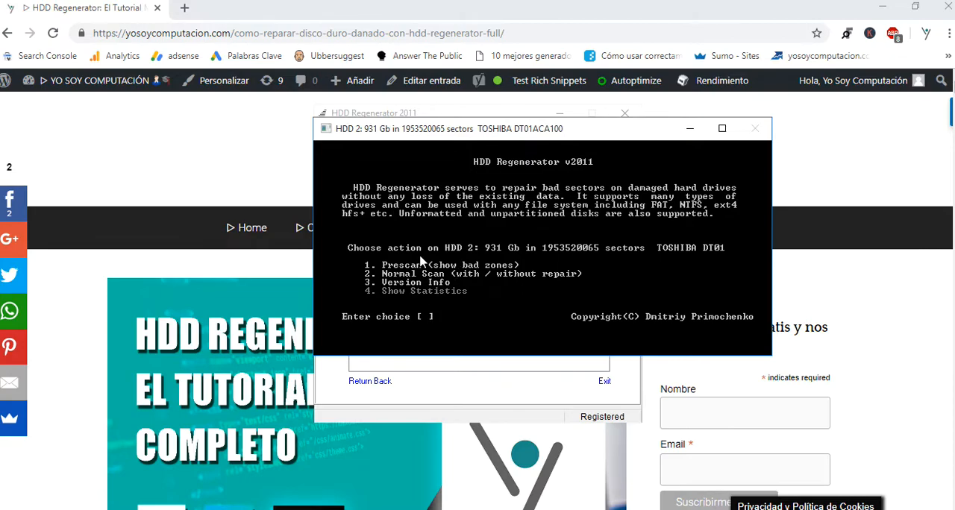
{"action": "type", "text": "2"}
{"action": "key", "text": "Return"}
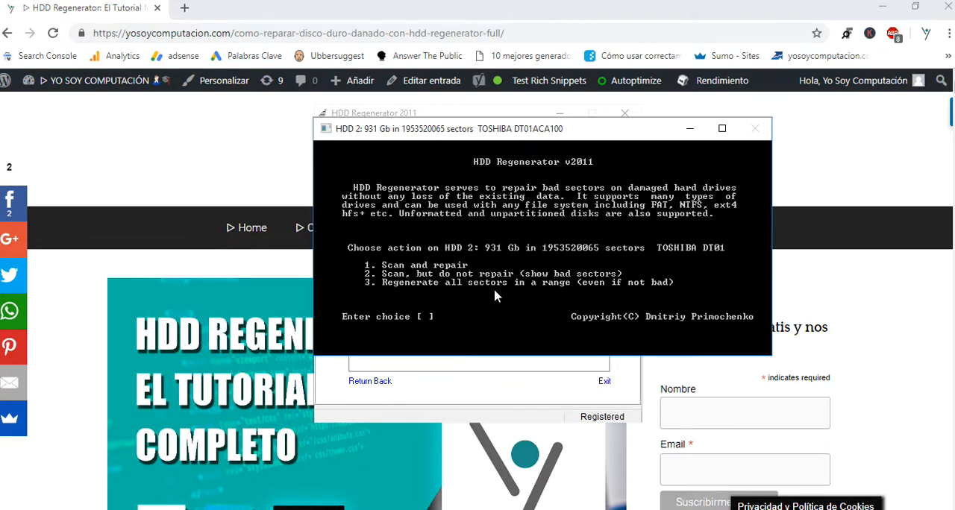
{"action": "type", "text": "2"}
{"action": "key", "text": "Return"}
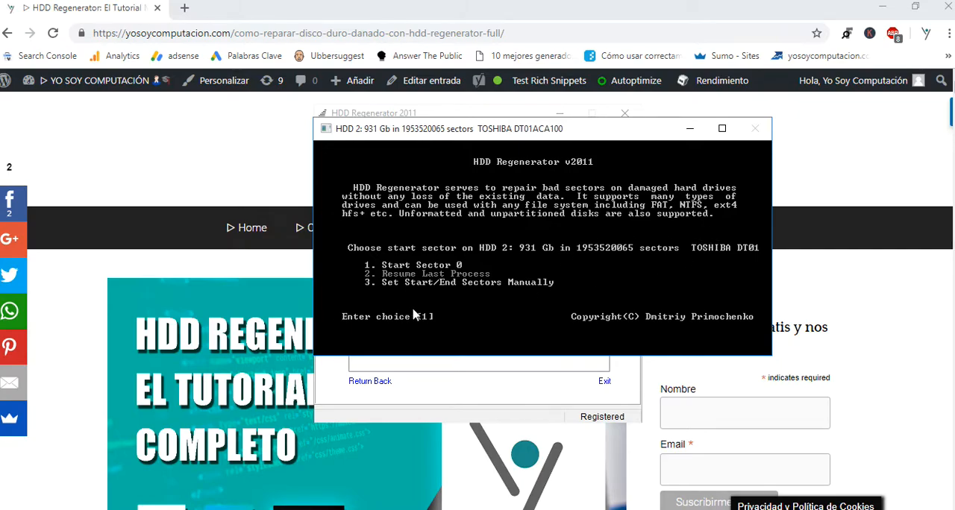
{"action": "key", "text": "Return"}
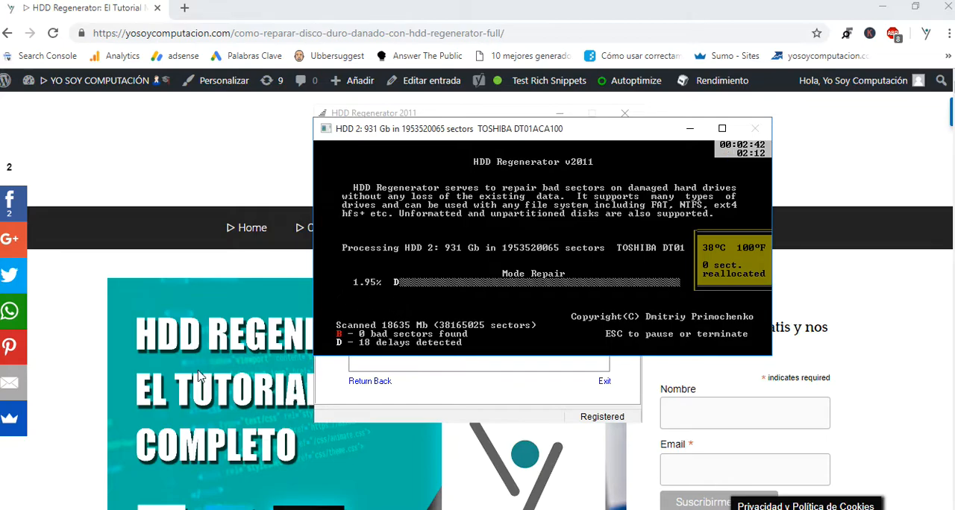
Switch to the article in the browser, search the page for "R" in quotes, and open the section on the green "R" for recovered sectors
{"action": "scroll", "coordinate": [212, 373], "scroll_direction": "down", "scroll_amount": 10}
{"action": "scroll", "coordinate": [163, 378], "scroll_direction": "down", "scroll_amount": 15}
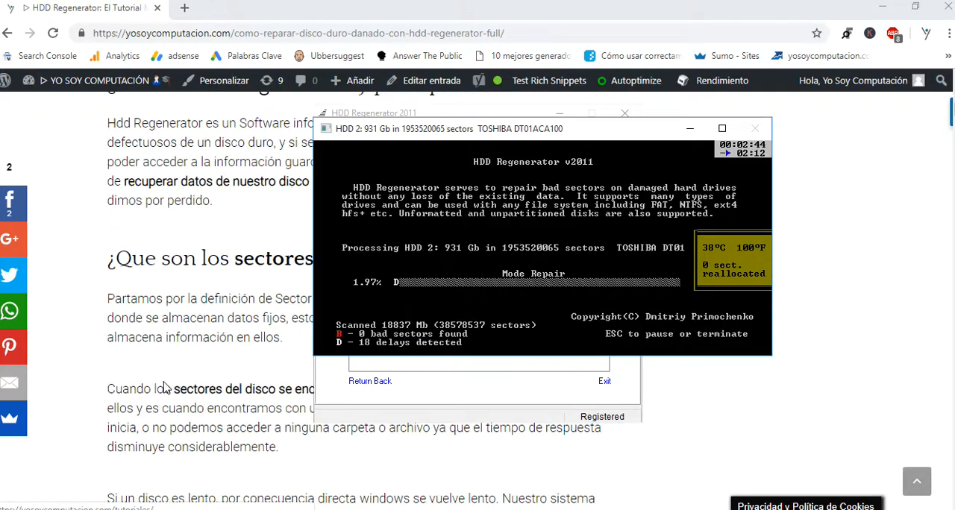
{"action": "left_click", "coordinate": [170, 364]}
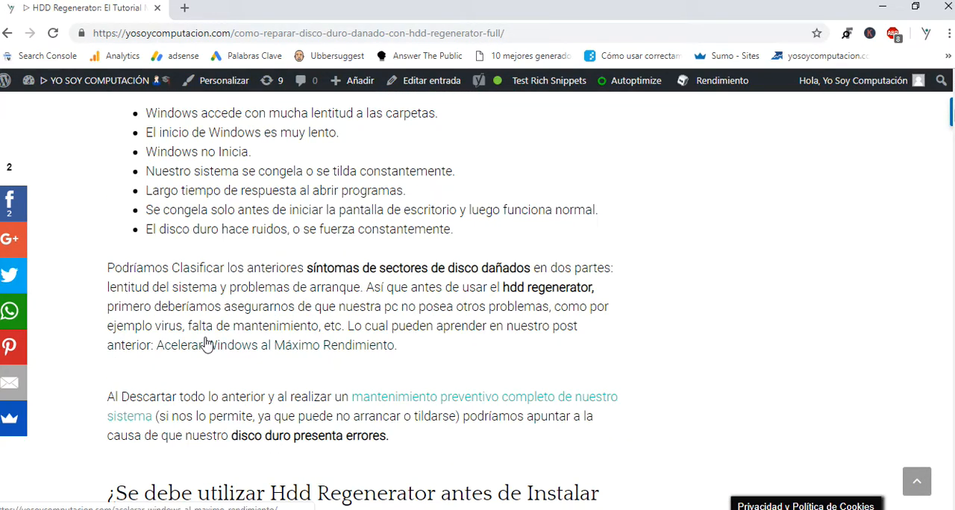
{"action": "key", "text": "ctrl+f"}
{"action": "type", "text": "r"}
{"action": "key", "text": "BackSpace"}
{"action": "type", "text": "R\""}
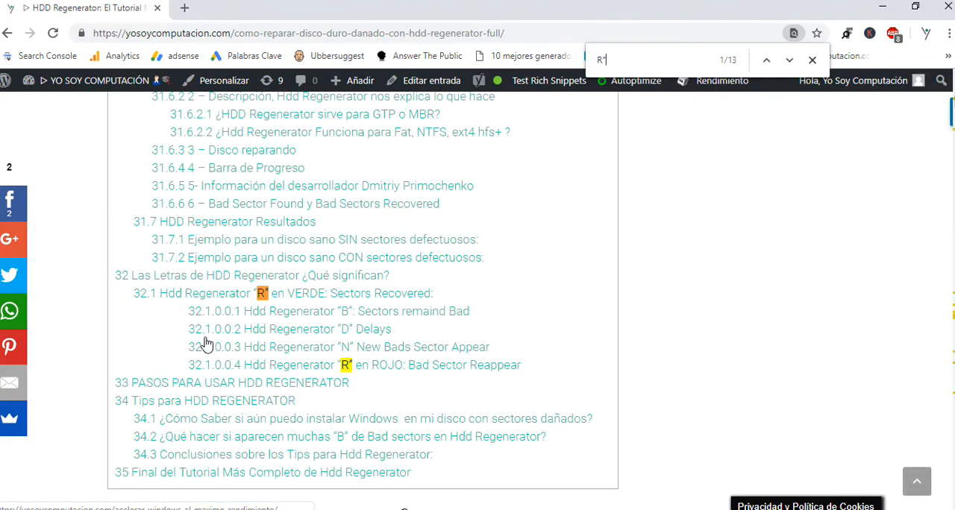
{"action": "type", "text": "\""}
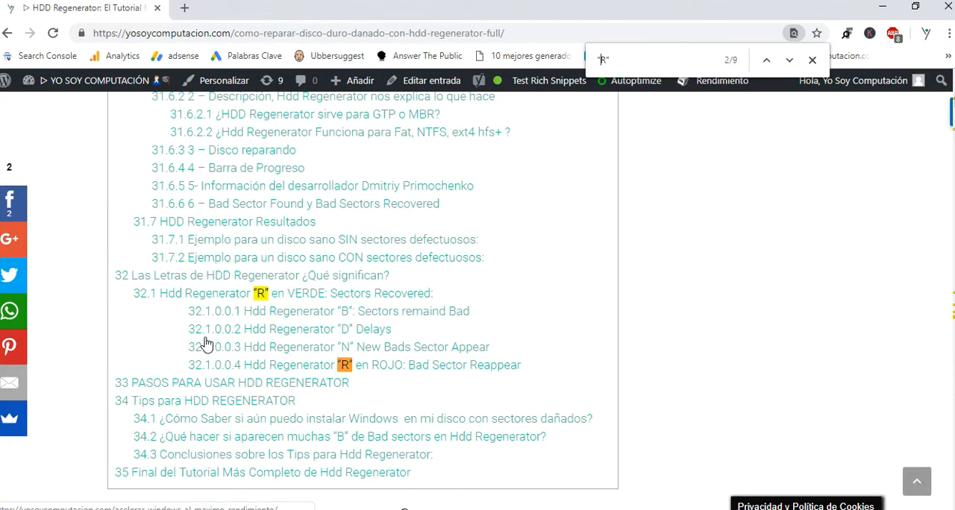
{"action": "left_click", "coordinate": [291, 296]}
Go back to the article's example of a disk with defective sectors and reset the page zoom to 100%
{"action": "scroll", "coordinate": [324, 282], "scroll_direction": "up", "scroll_amount": 7}
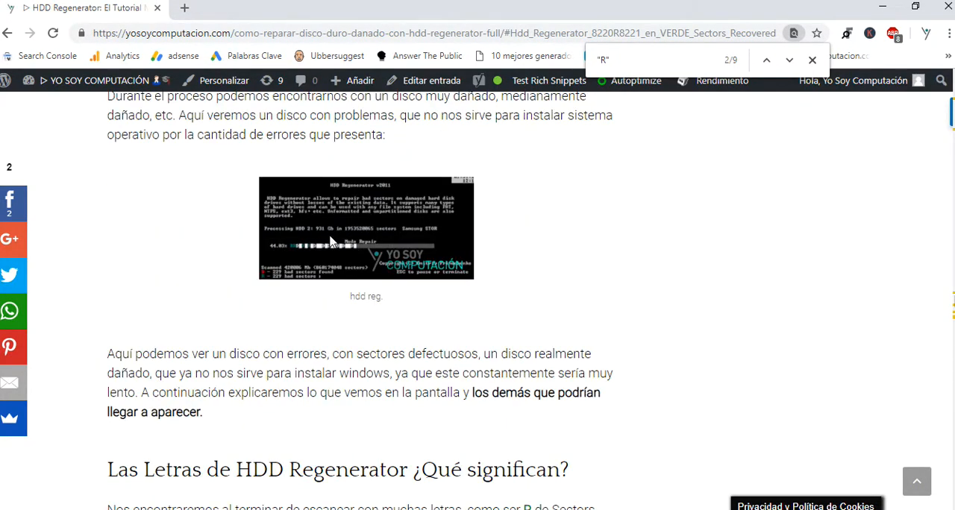
{"action": "scroll", "coordinate": [324, 249], "scroll_direction": "up", "scroll_amount": 1}
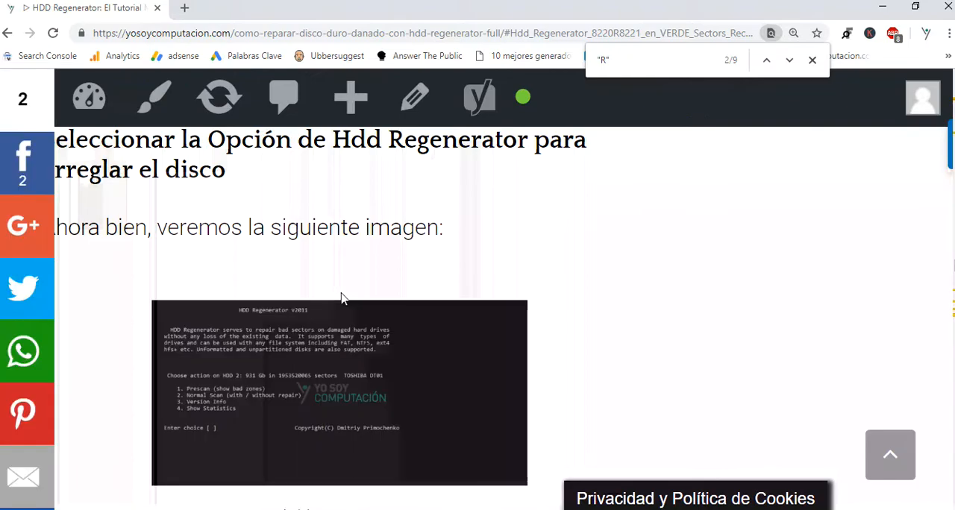
{"action": "scroll", "coordinate": [338, 310], "scroll_direction": "down", "scroll_amount": 2}
{"action": "scroll", "coordinate": [338, 312], "scroll_direction": "up", "scroll_amount": 8}
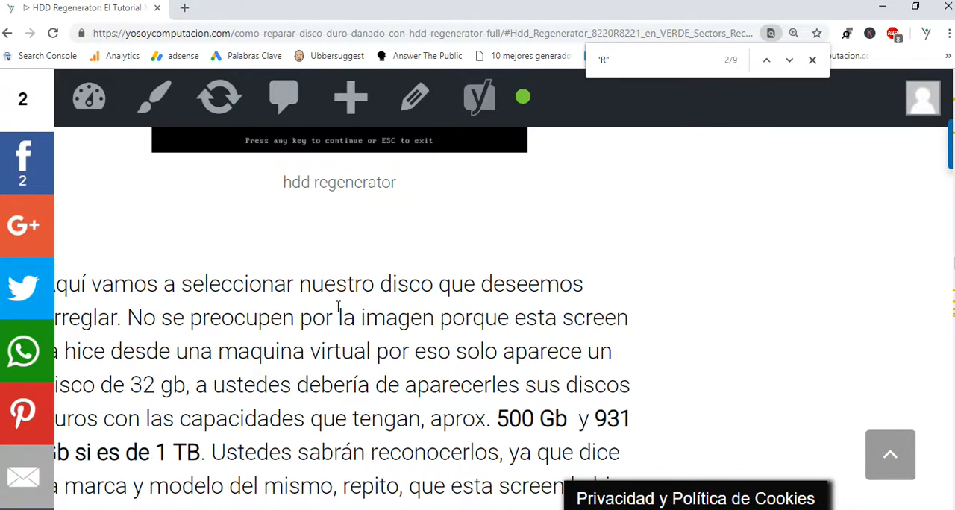
{"action": "scroll", "coordinate": [338, 306], "scroll_direction": "down", "scroll_amount": 3}
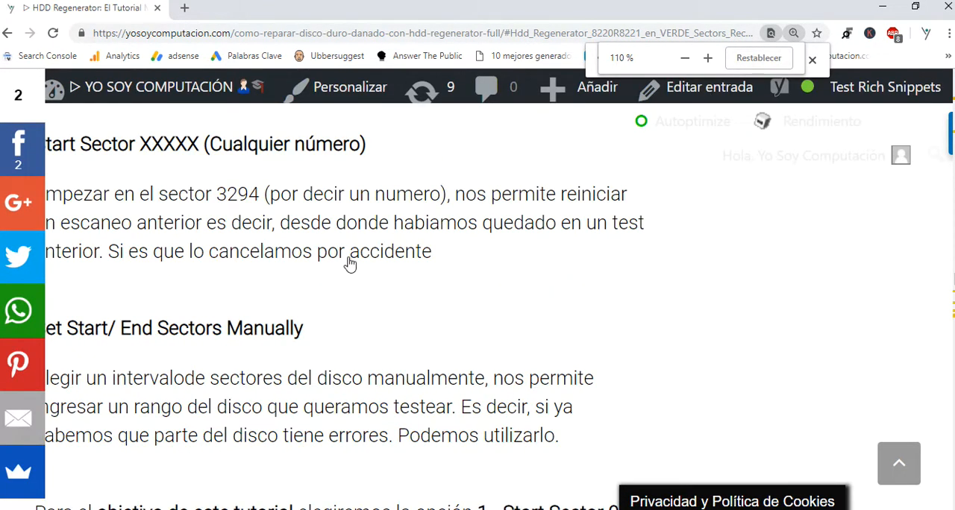
{"action": "left_click", "coordinate": [767, 63]}
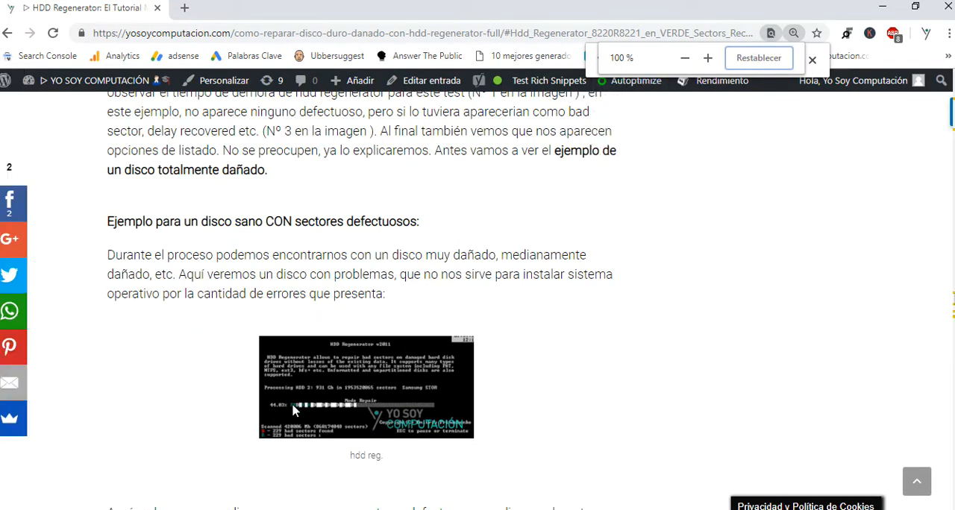
Open the example screenshot of the damaged disk's scan in a new tab and view it
{"action": "right_click", "coordinate": [300, 390]}
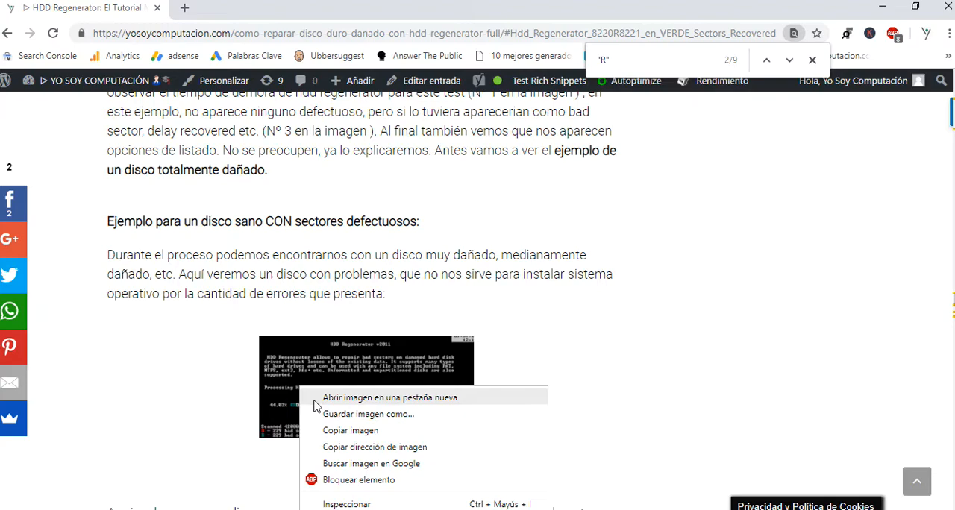
{"action": "left_click", "coordinate": [314, 399]}
{"action": "left_click", "coordinate": [257, 7]}
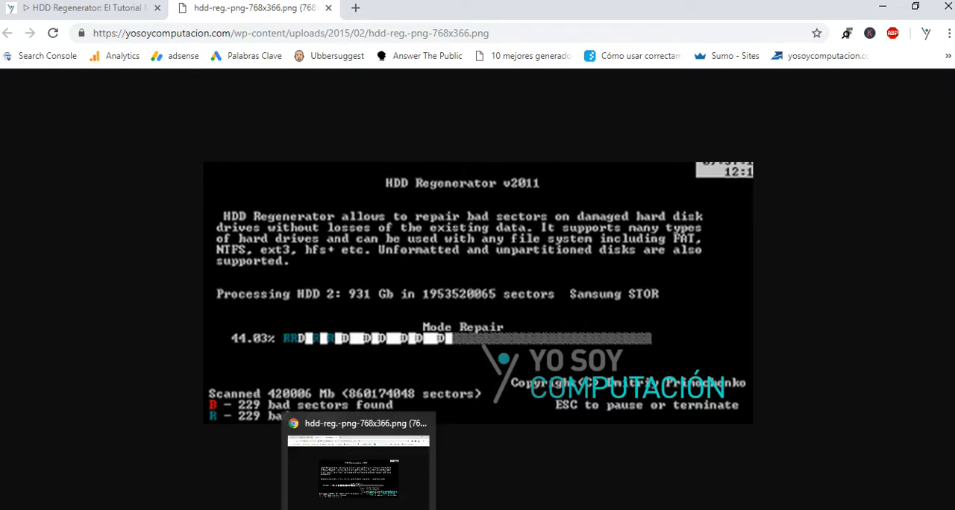
{"action": "left_click", "coordinate": [394, 509]}
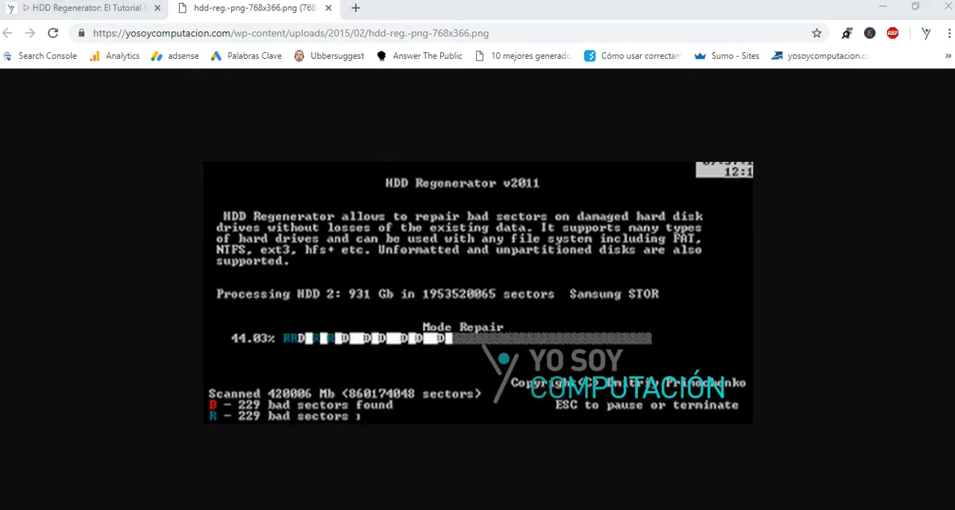